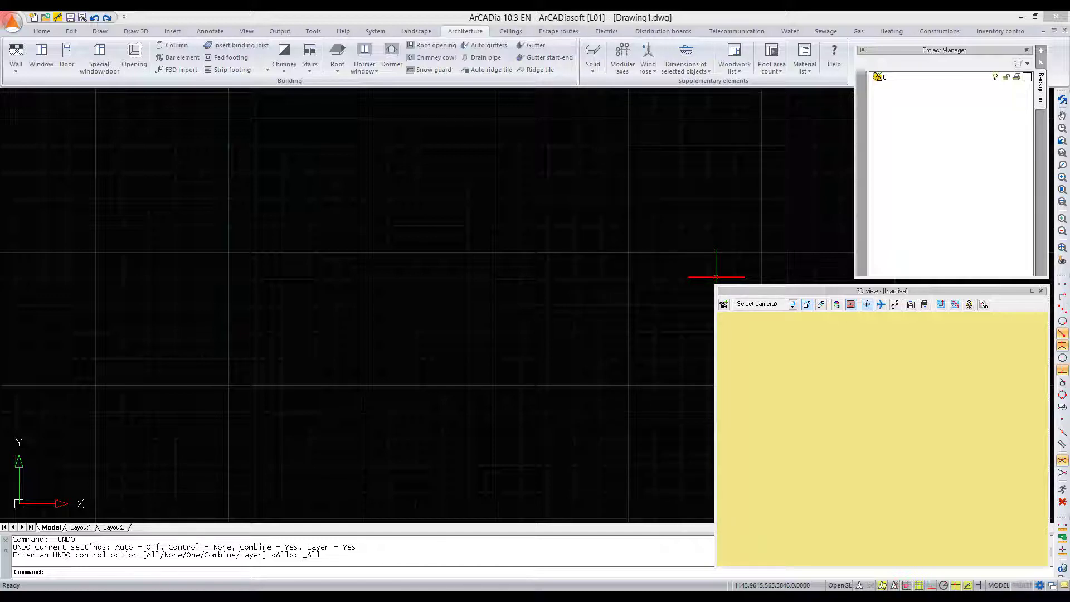
pyautogui.click(968, 50)
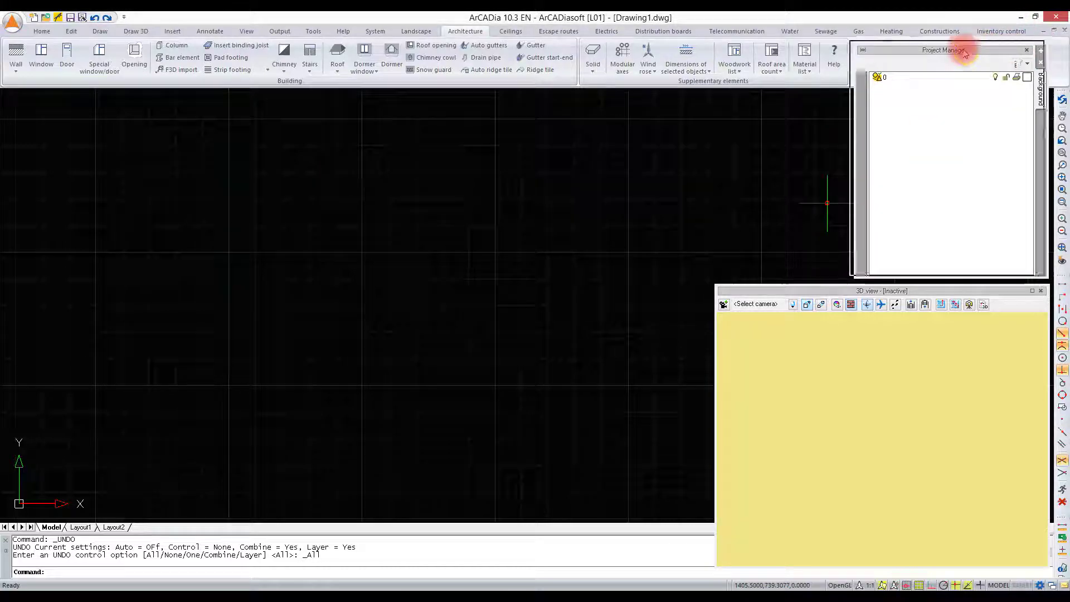
pyautogui.click(375, 31)
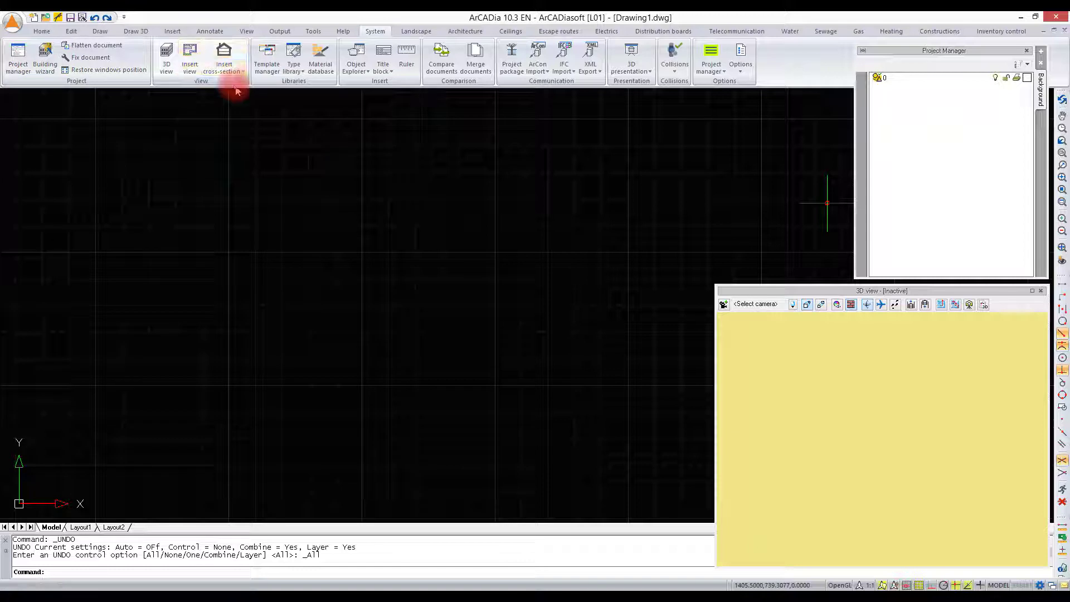
pyautogui.click(416, 30)
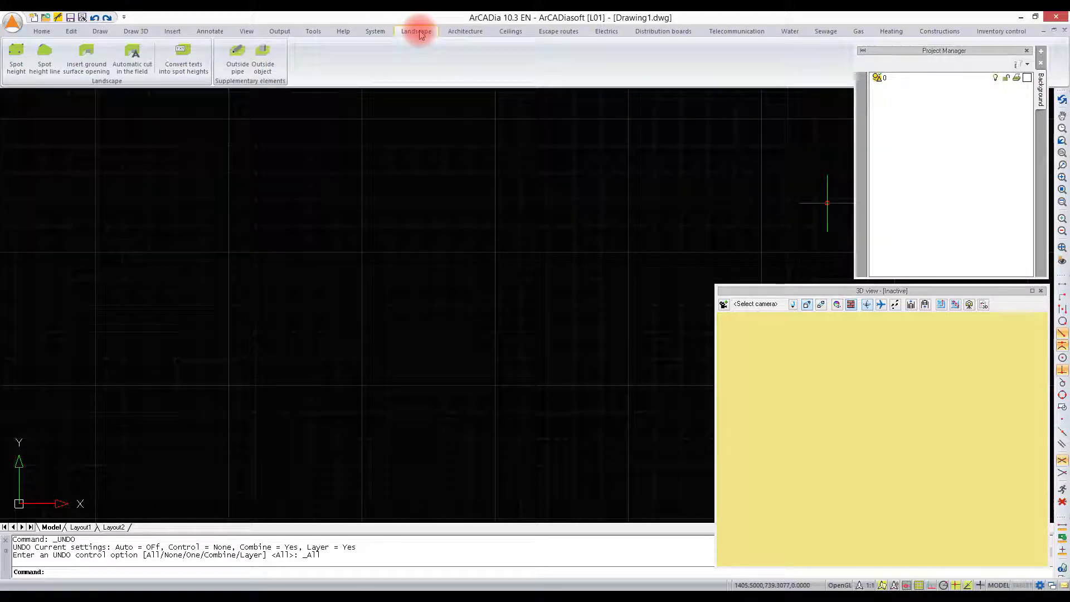
# Step: Draw a single horizontal wall about 360 cm long in the middle of the drawing area
pyautogui.click(487, 33)
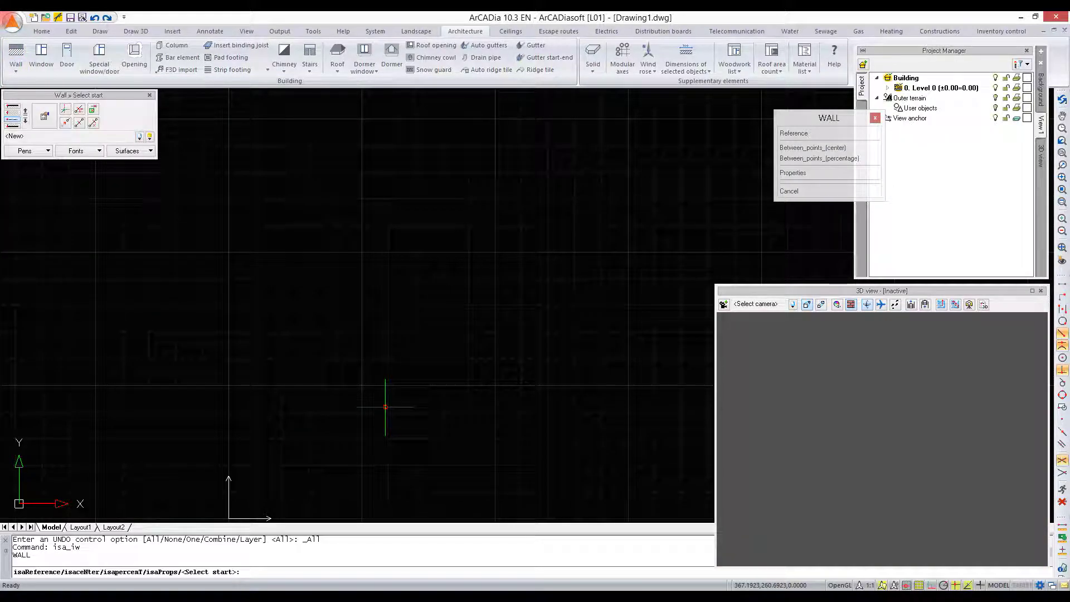
pyautogui.click(339, 352)
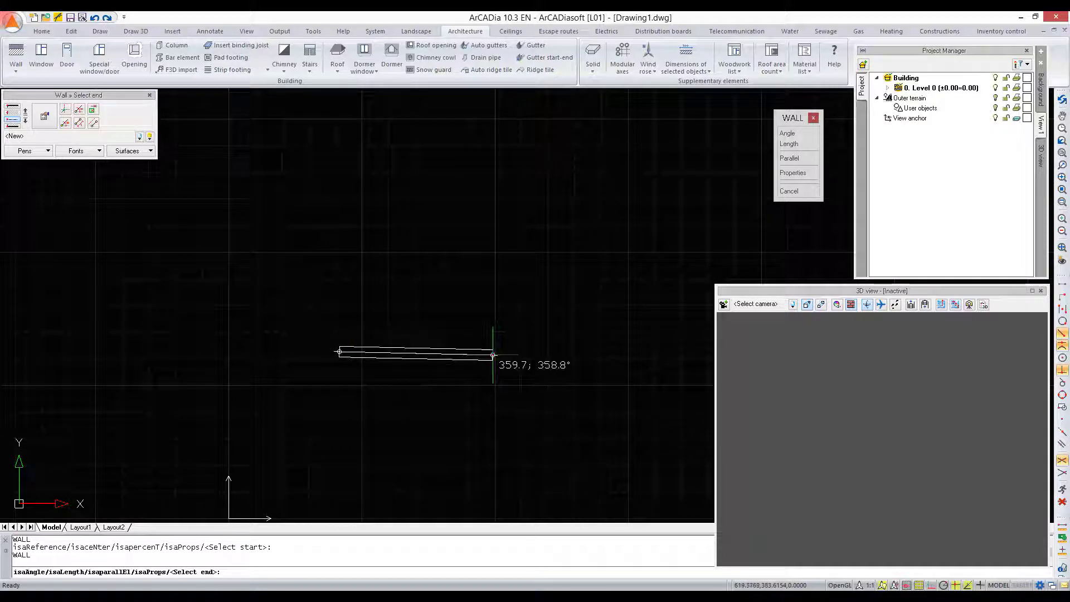
pyautogui.keyDown('shift'); pyautogui.click(495, 352); pyautogui.keyUp('shift')
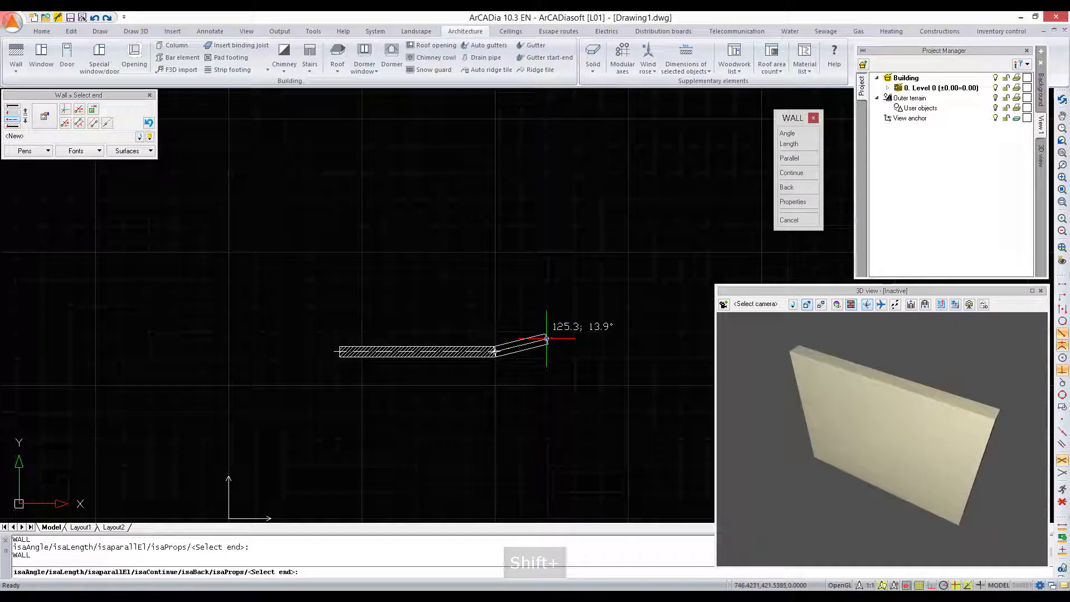
pyautogui.press('Return')
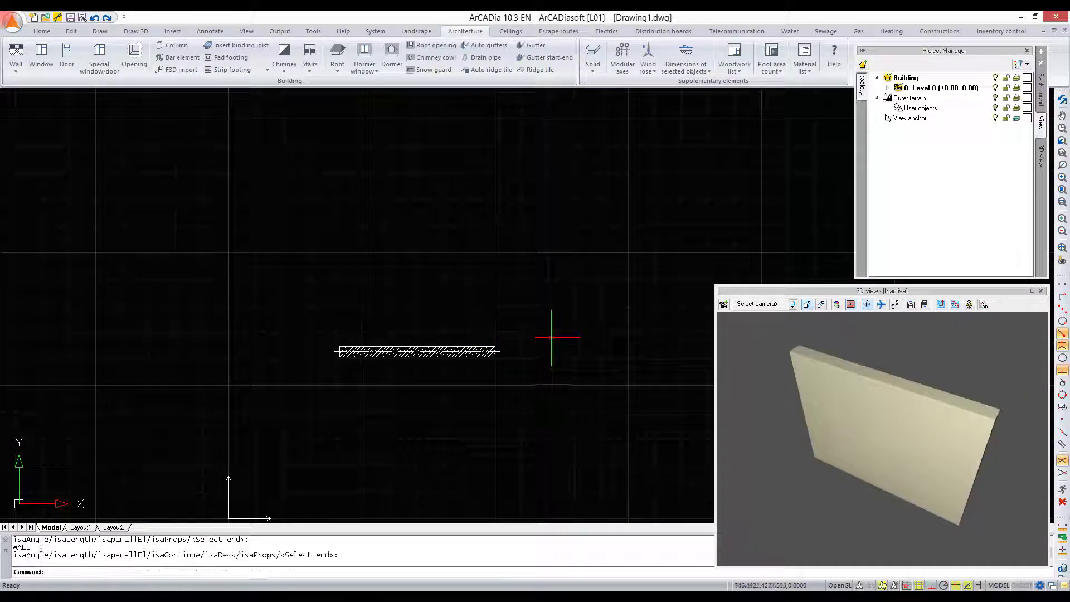
# Step: Expand Level 0 in the project tree and insert one window at the middle of the horizontal wall with an 85 cm sill height
pyautogui.click(887, 88)
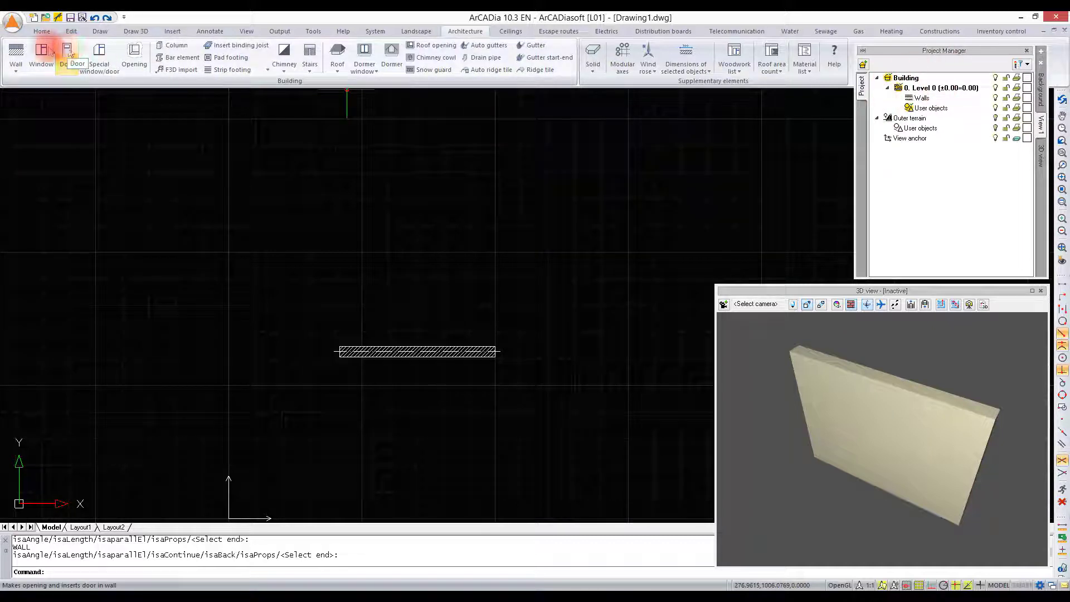
pyautogui.click(48, 51)
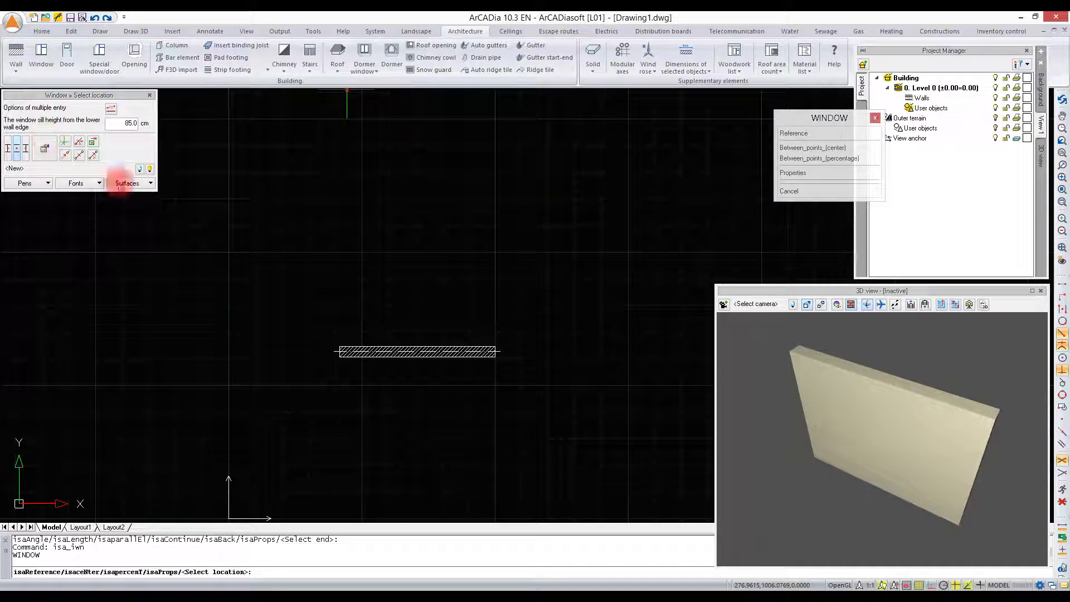
pyautogui.click(417, 353)
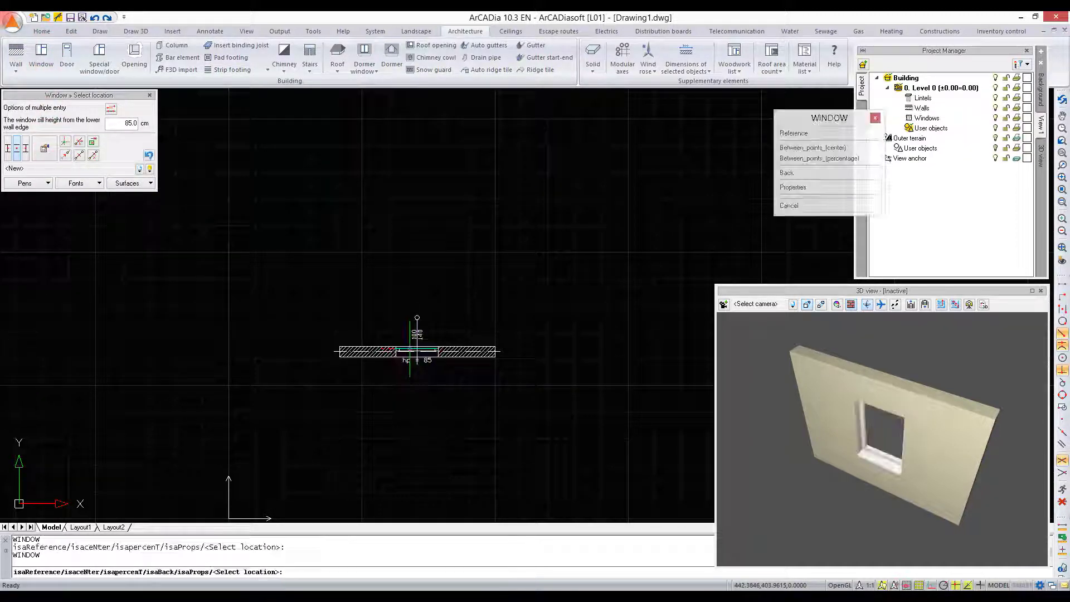
pyautogui.press('Escape')
pyautogui.press('Escape')
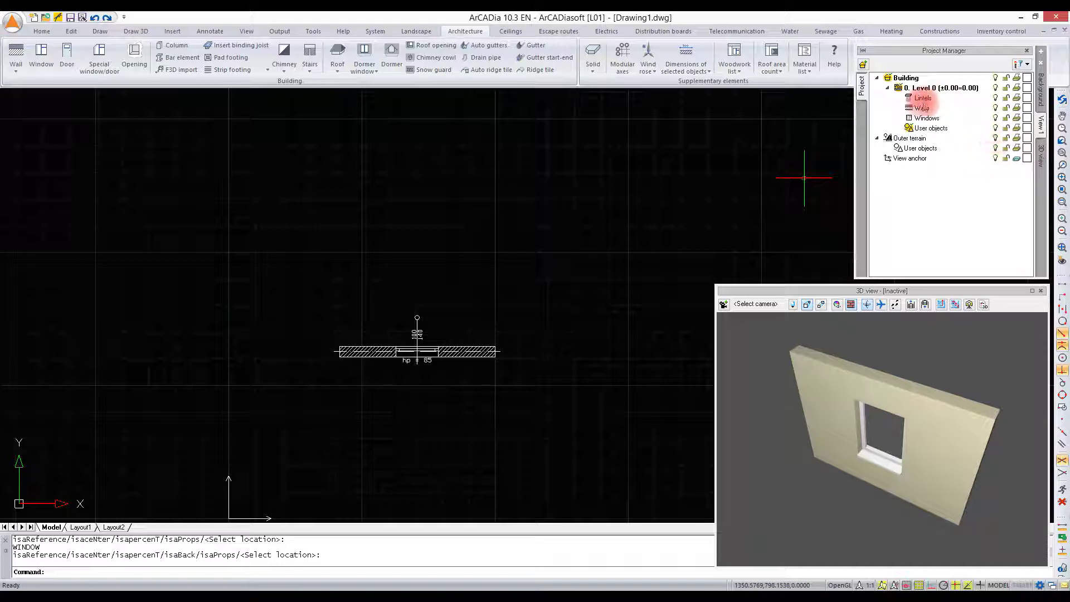
# Step: Select all objects of the Walls group through the project tree and clear the selection
pyautogui.click(922, 109)
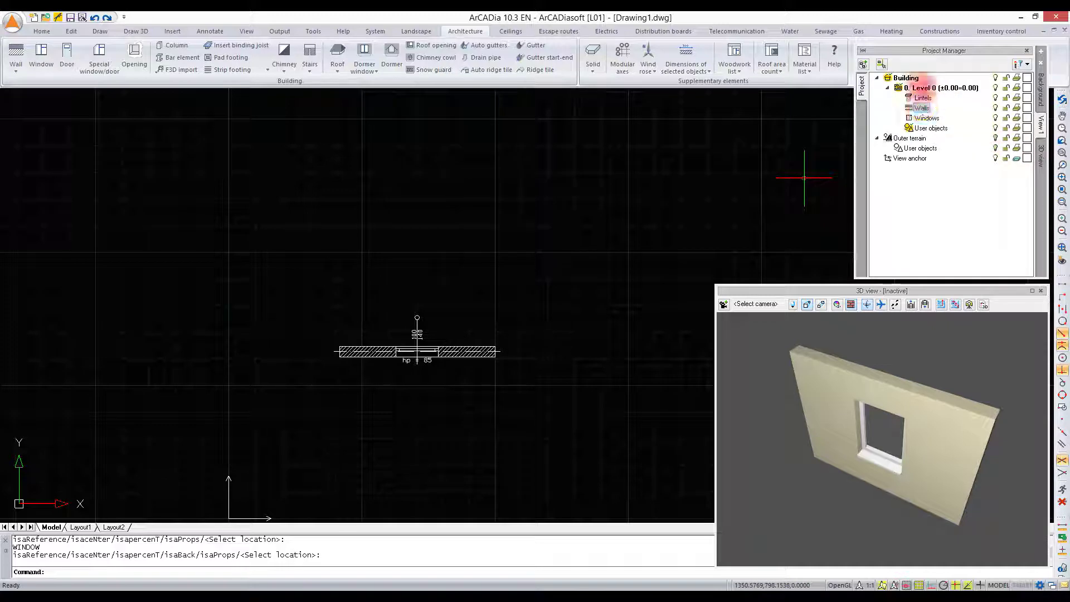
pyautogui.rightClick(923, 109)
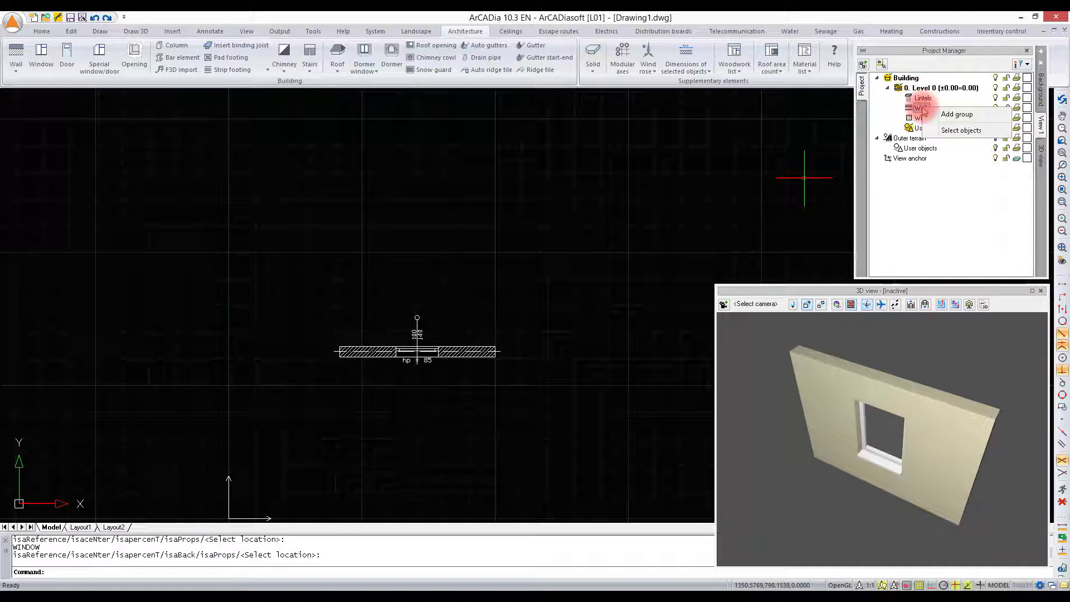
pyautogui.click(956, 130)
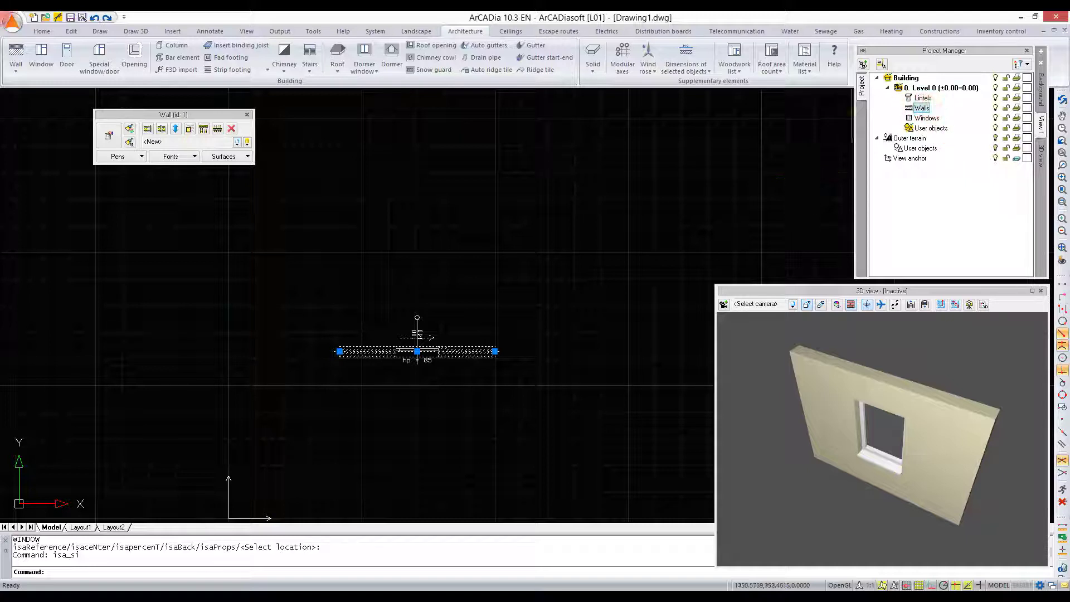
pyautogui.press('Escape')
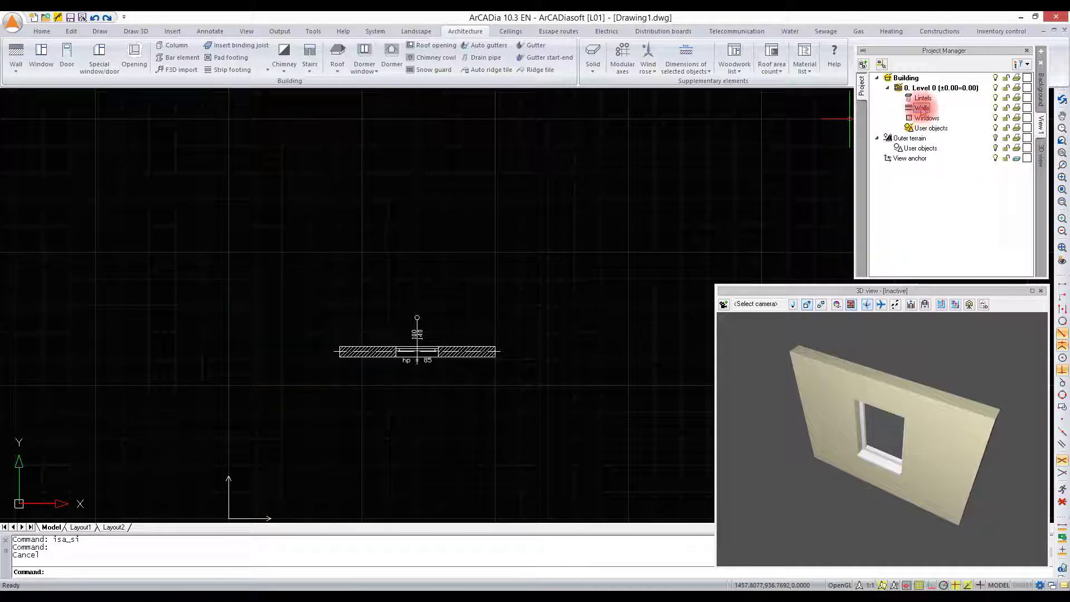
# Step: Draw a second wall running straight down from the right end of the horizontal wall
pyautogui.click(17, 53)
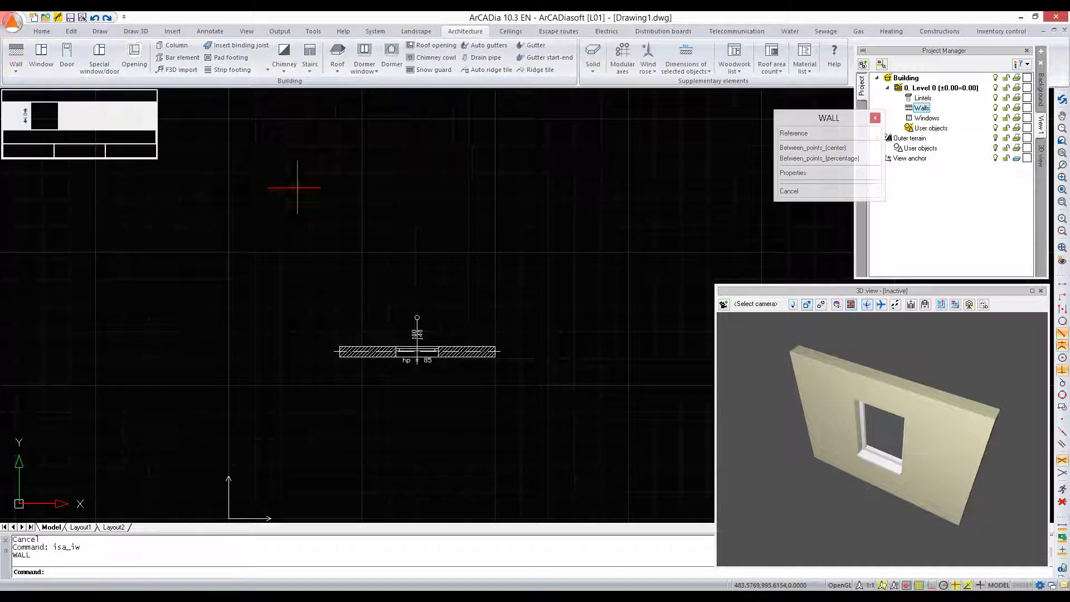
pyautogui.click(495, 351)
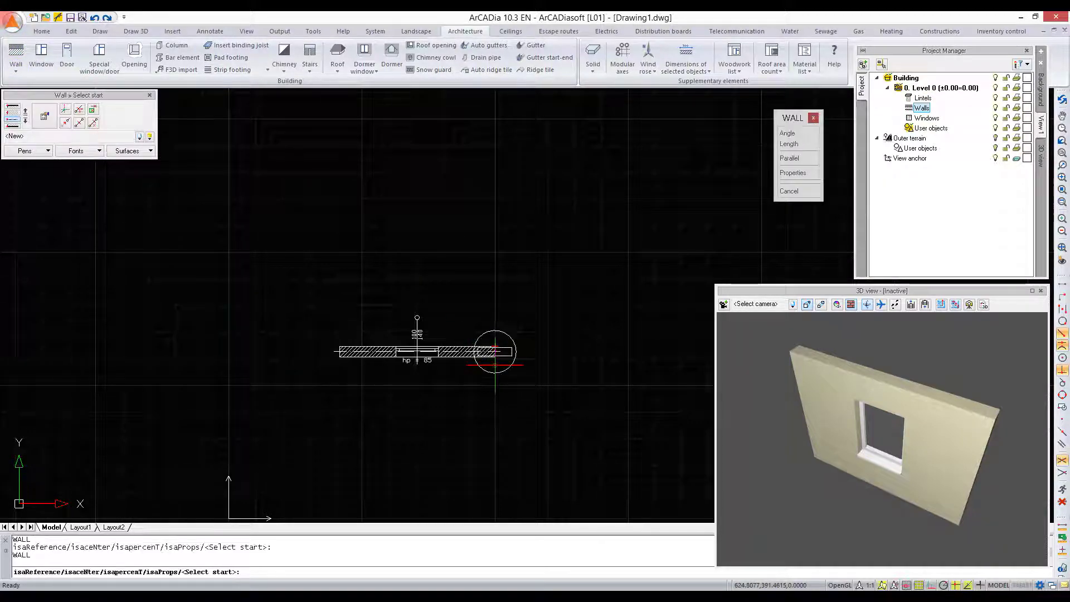
pyautogui.click(495, 456)
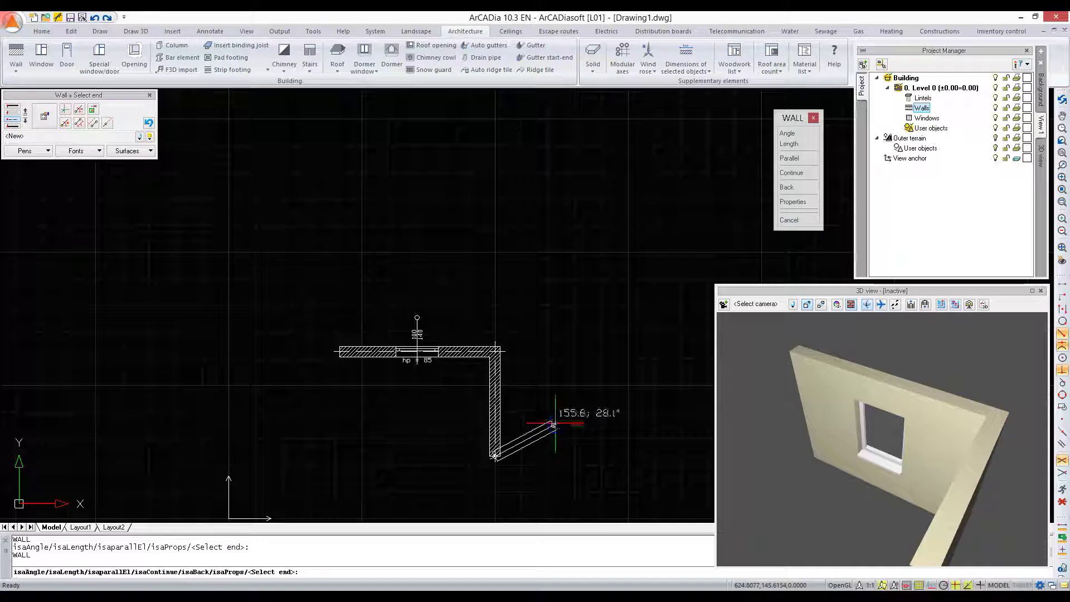
pyautogui.rightClick(554, 422)
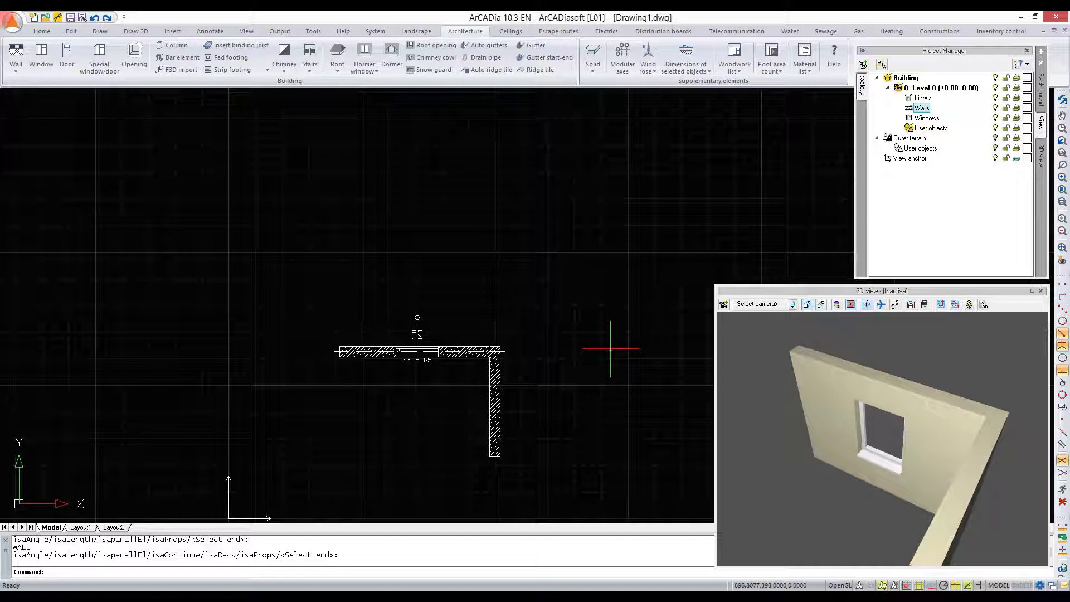
# Step: Add a new group named External under Walls in the project tree and expand the Walls branch
pyautogui.rightClick(917, 108)
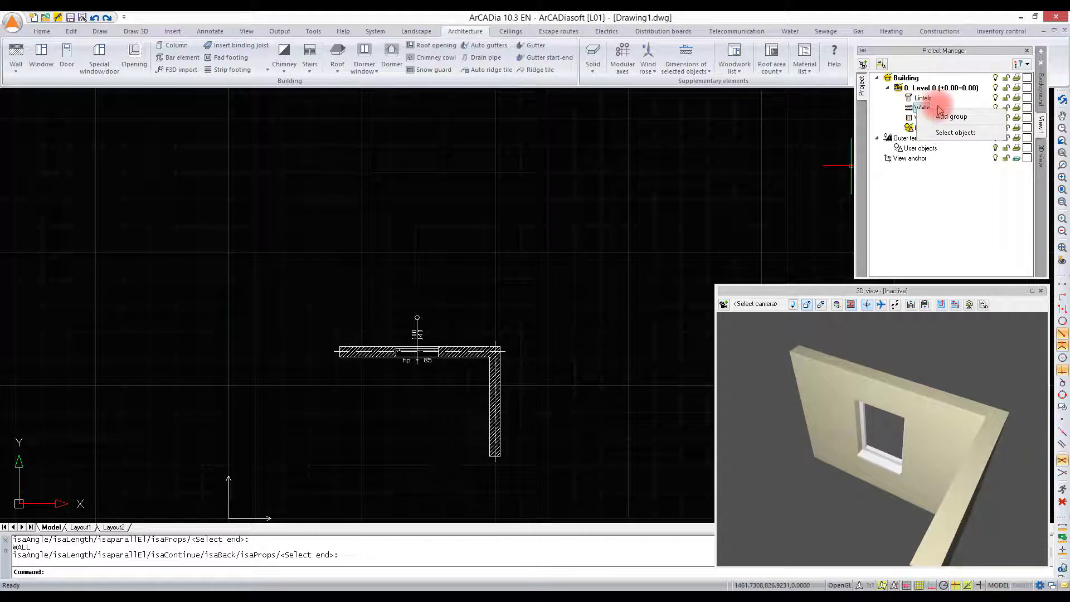
pyautogui.click(955, 134)
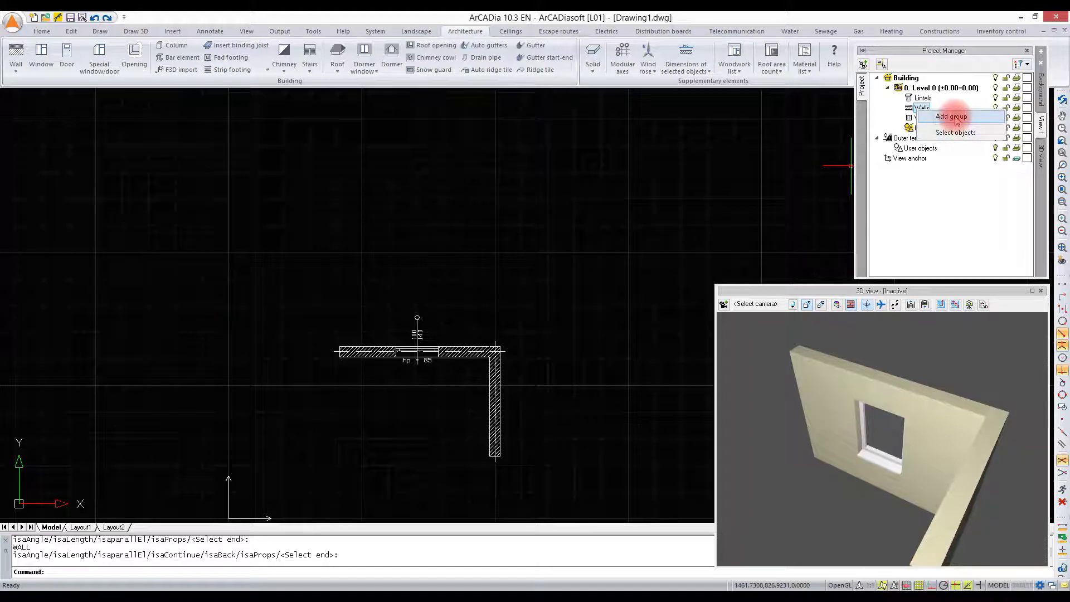
pyautogui.click(953, 117)
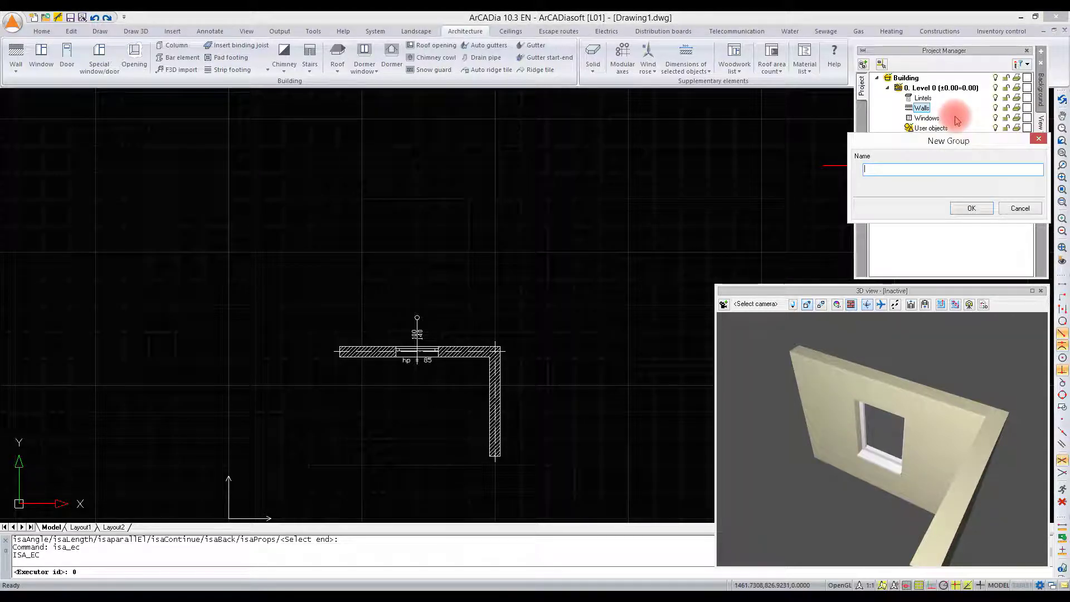
pyautogui.write('Ext')
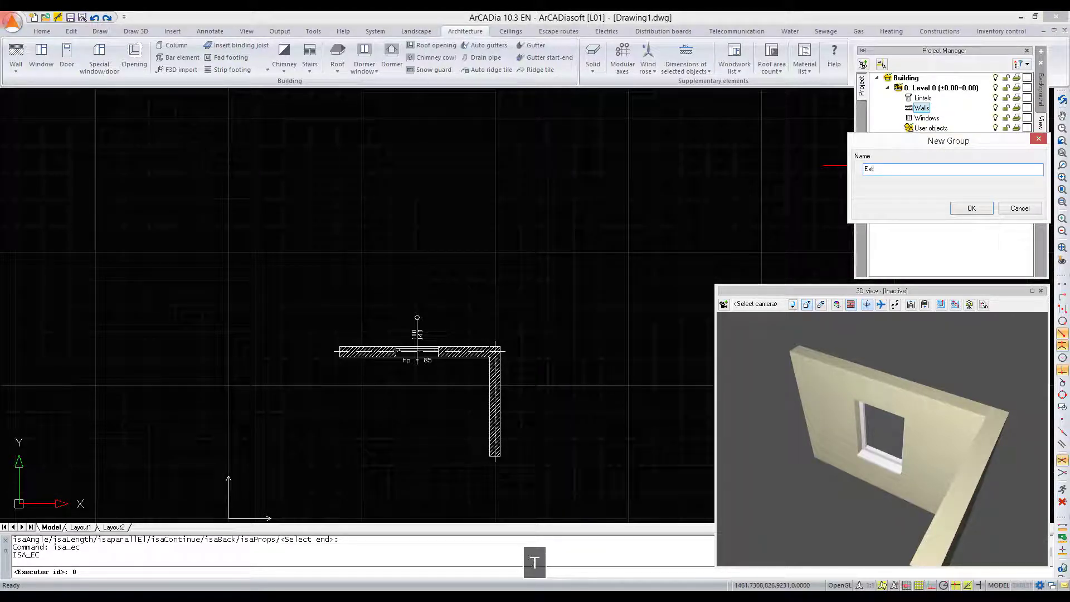
pyautogui.write('ernal')
pyautogui.press('Return')
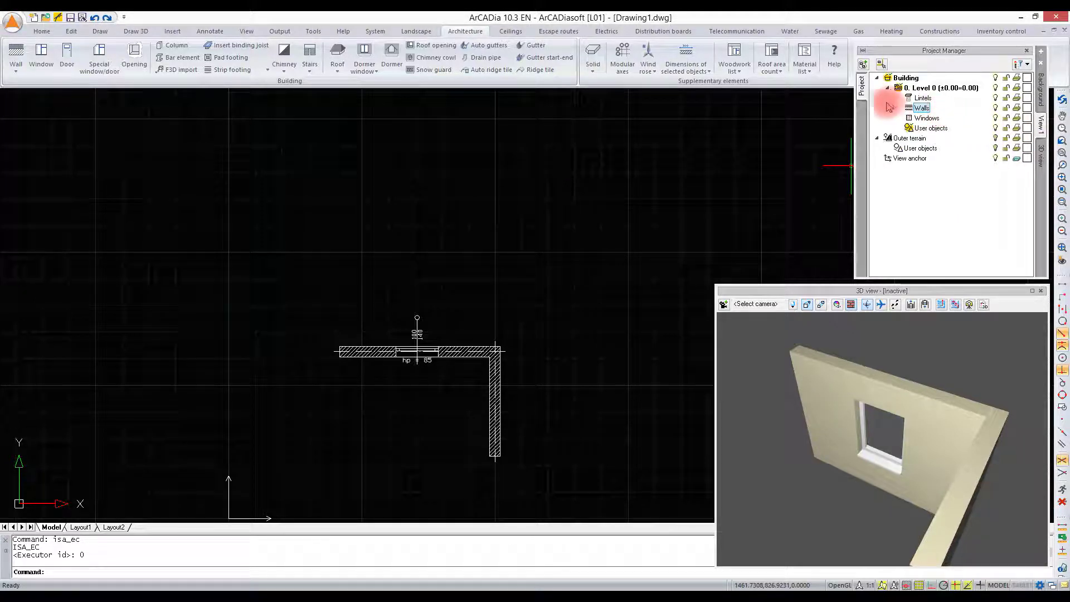
pyautogui.click(899, 108)
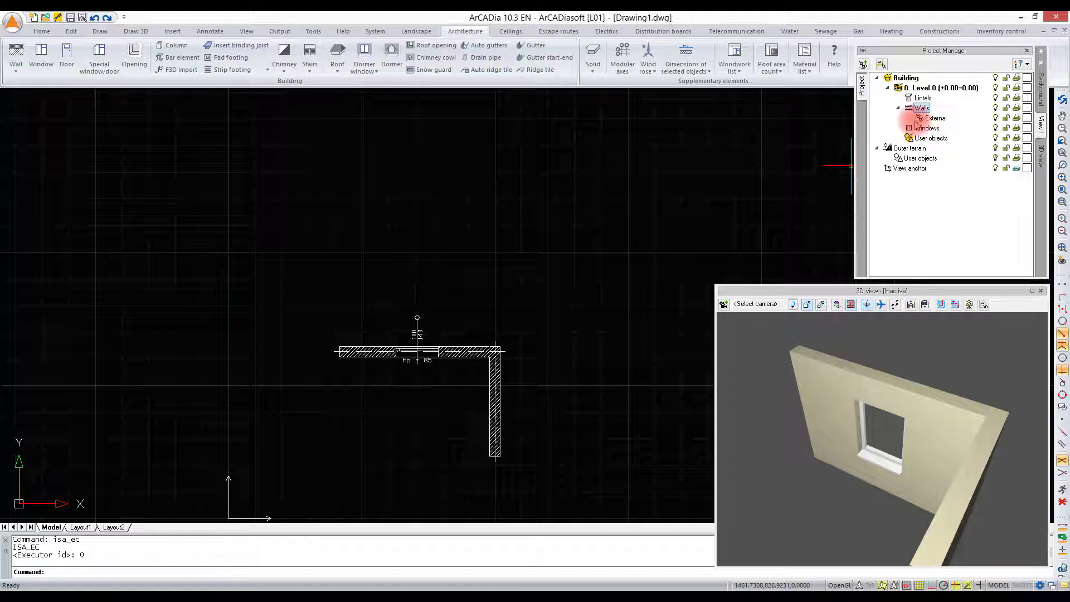
# Step: Add the vertical wall to the External group and set the group's colour to blue
pyautogui.click(495, 397)
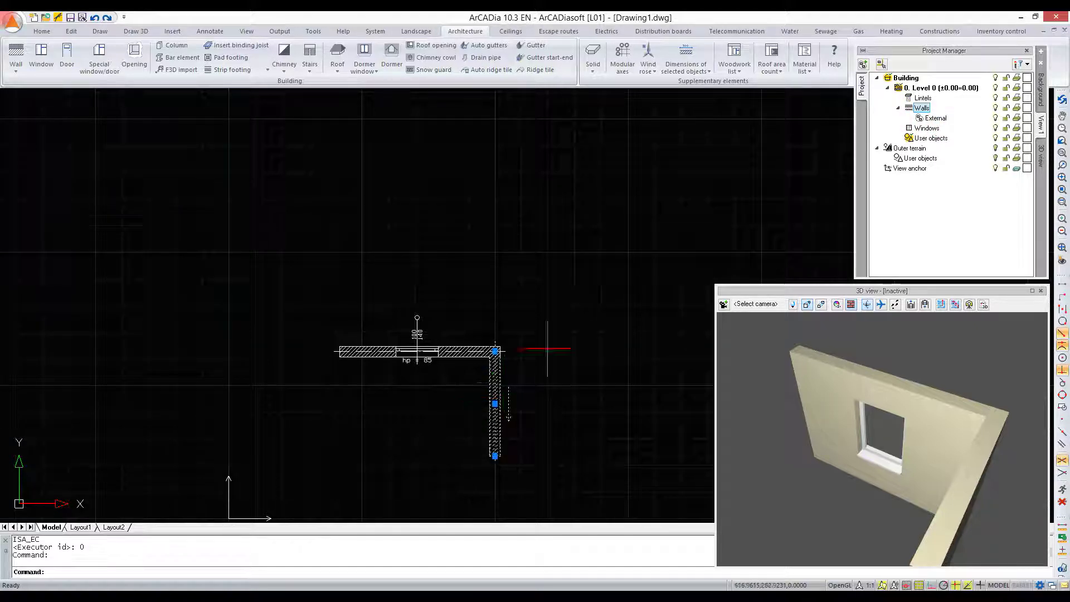
pyautogui.click(935, 120)
pyautogui.rightClick(935, 119)
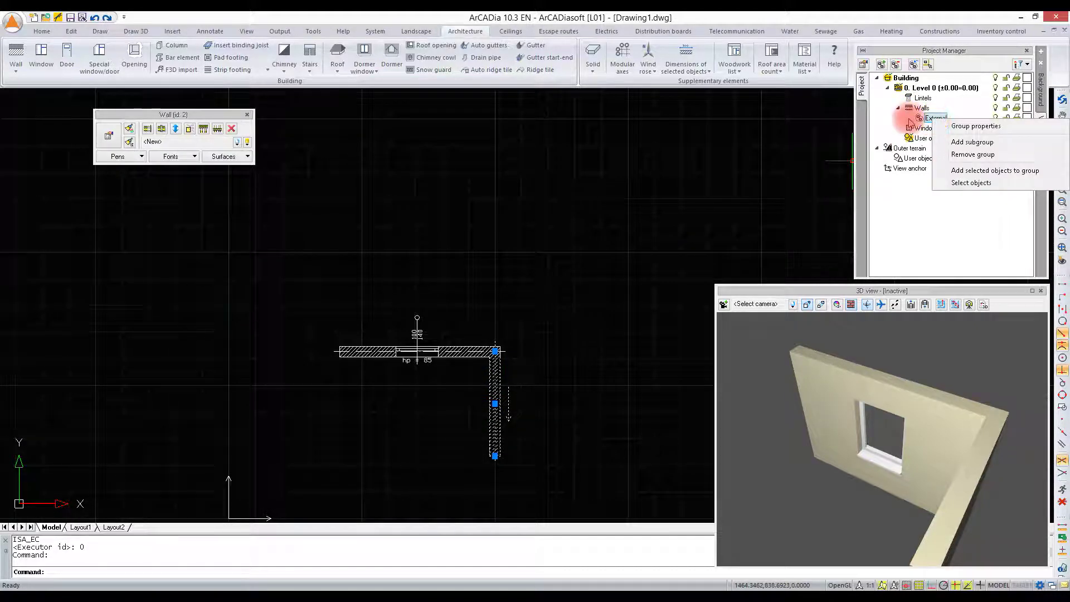
pyautogui.click(970, 175)
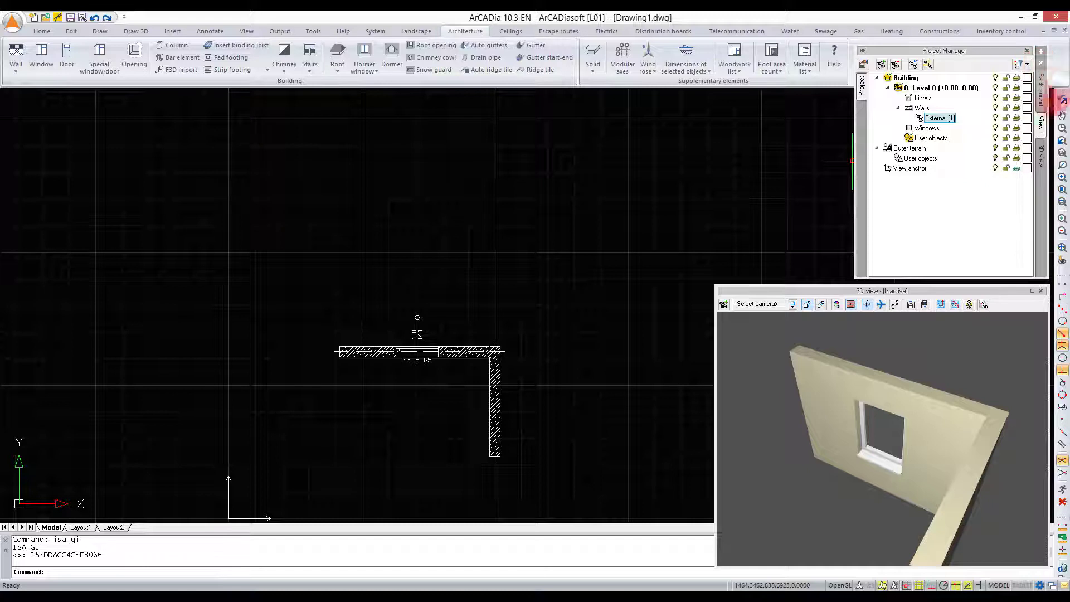
pyautogui.click(1028, 118)
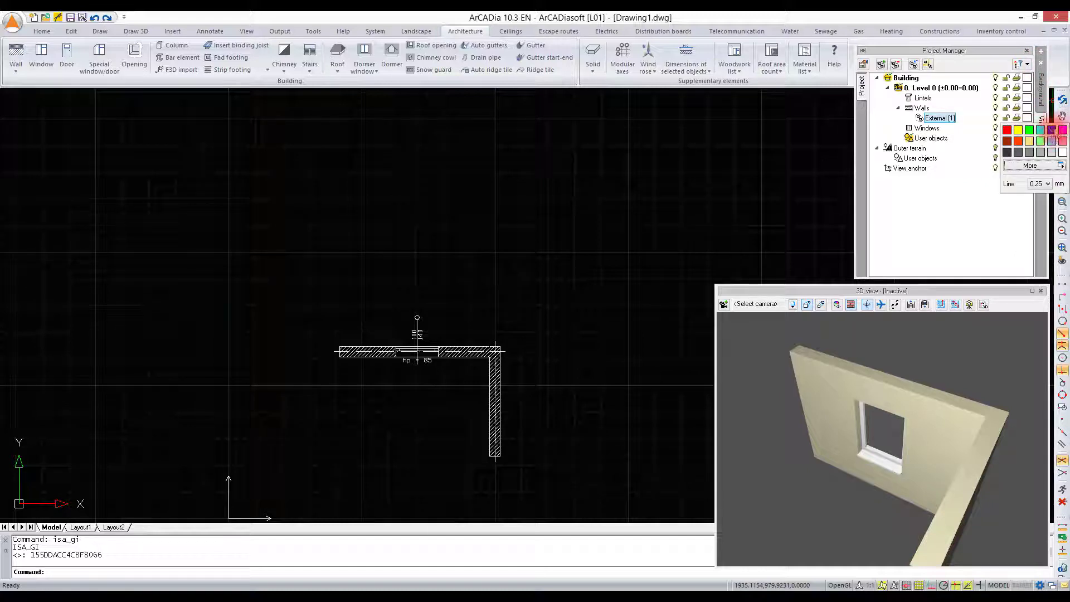
pyautogui.click(1052, 130)
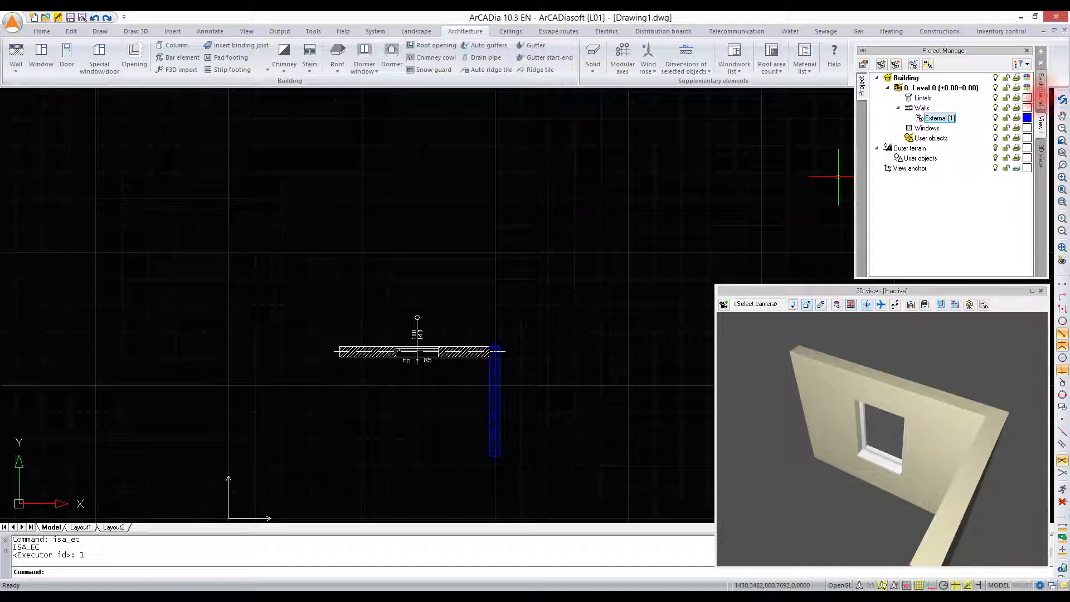
# Step: Examine the project tree of the Background, View 1 and 3D view in turn, ending on View 1
pyautogui.click(1041, 90)
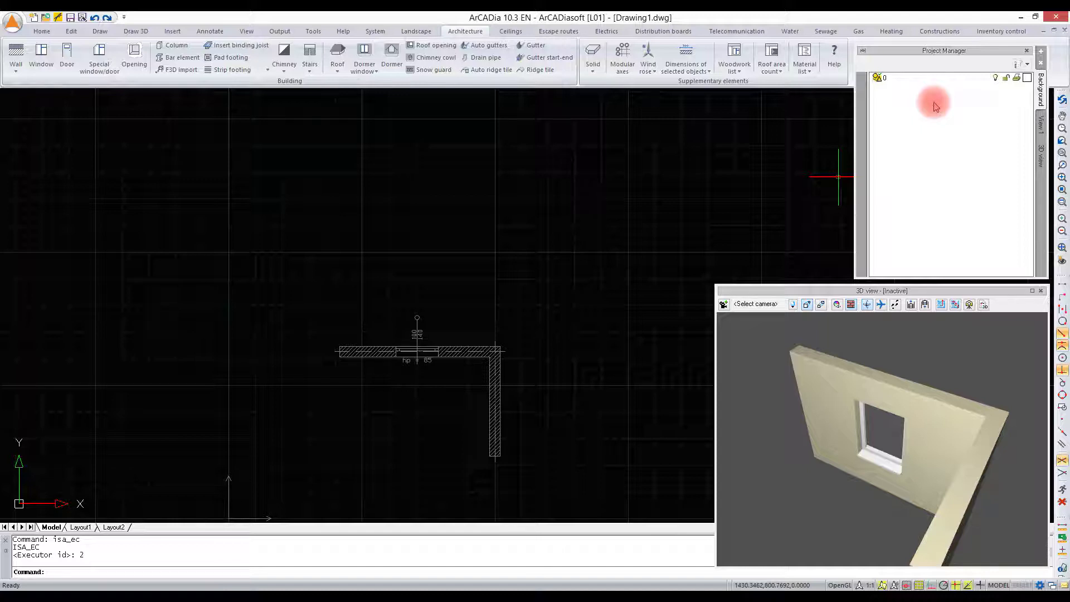
pyautogui.click(1042, 124)
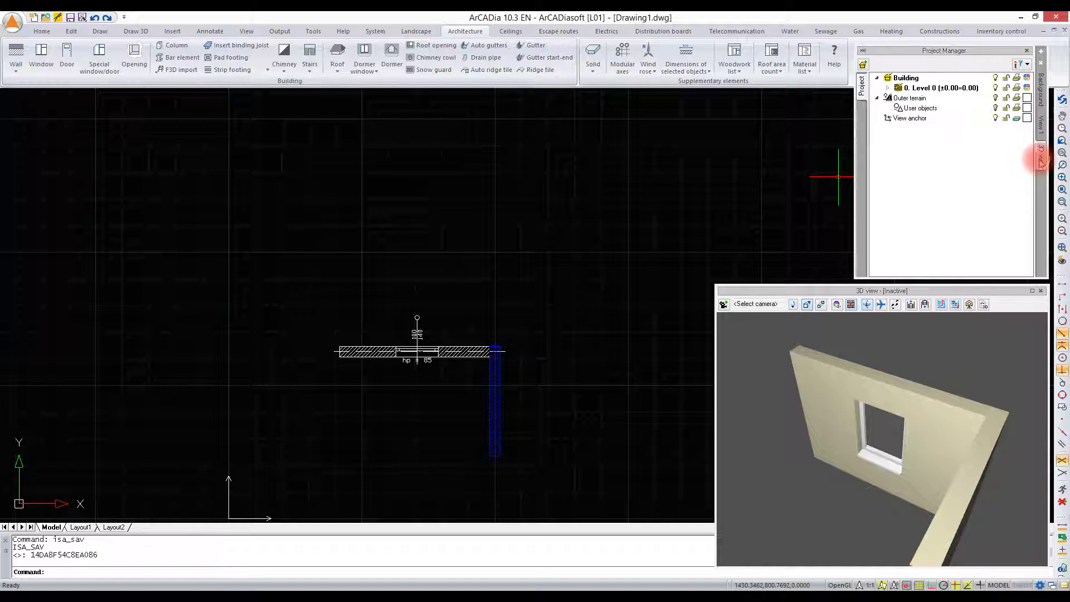
pyautogui.click(1042, 161)
pyautogui.click(1042, 125)
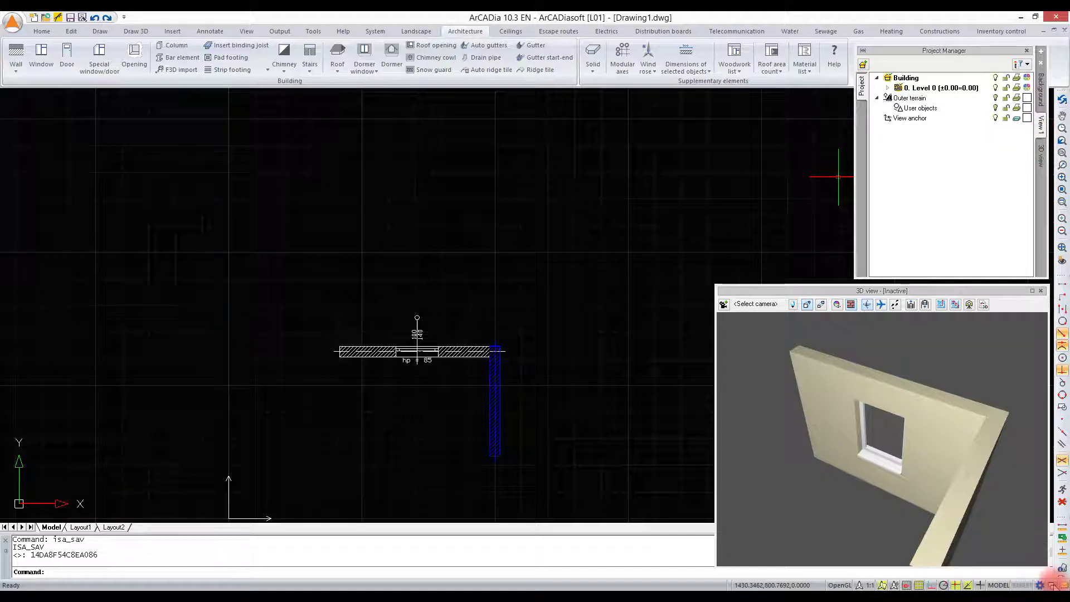
# Step: Switch to the ArCADia-SYSTEM Sample 1 drawing and activate its Section A-A view for inspection
pyautogui.click(1052, 586)
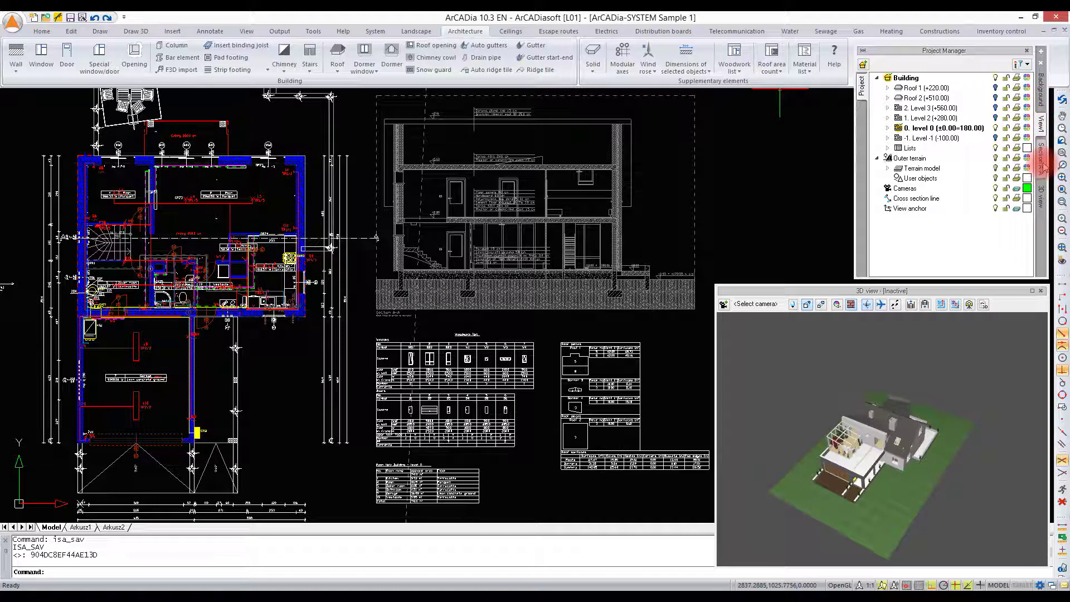
pyautogui.click(1043, 166)
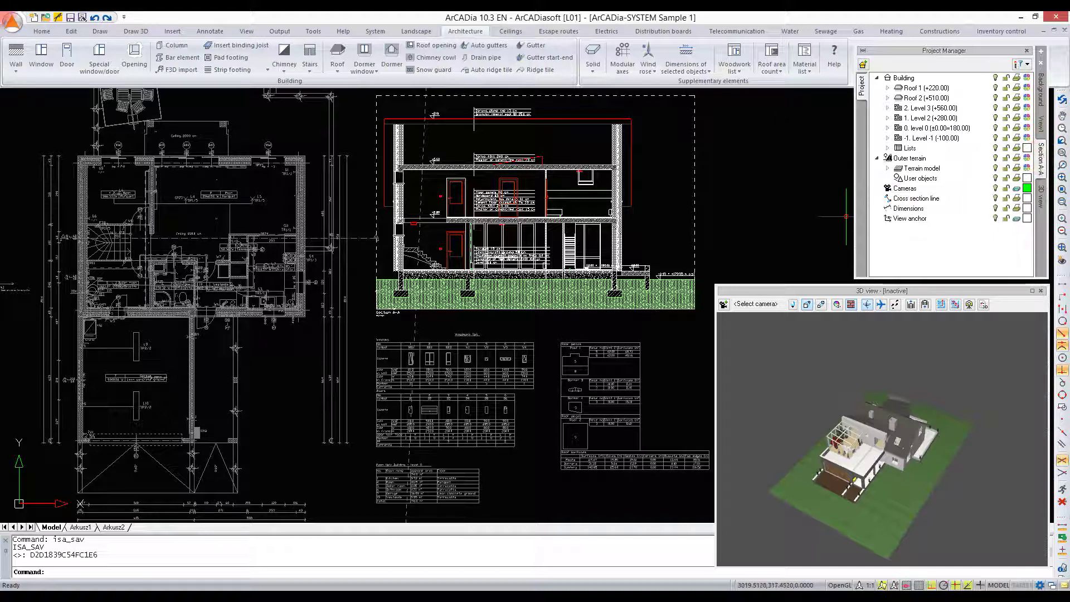
# Step: Activate View 1 through its anchor in the drawing, beside the level 0 floor plan
pyautogui.scroll(3, 386, 310)
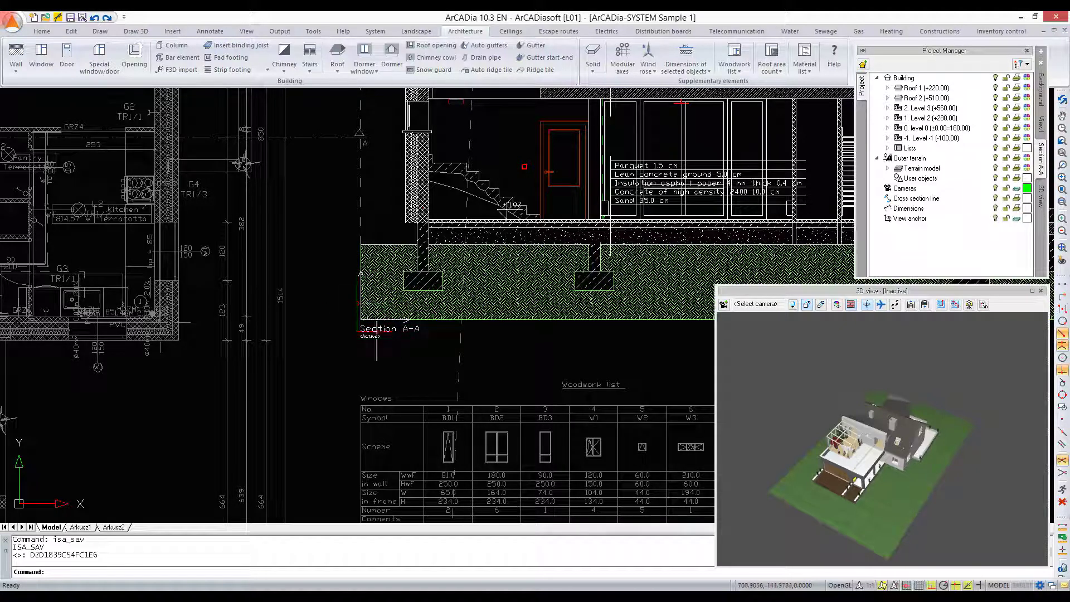
pyautogui.scroll(-5, 460, 272)
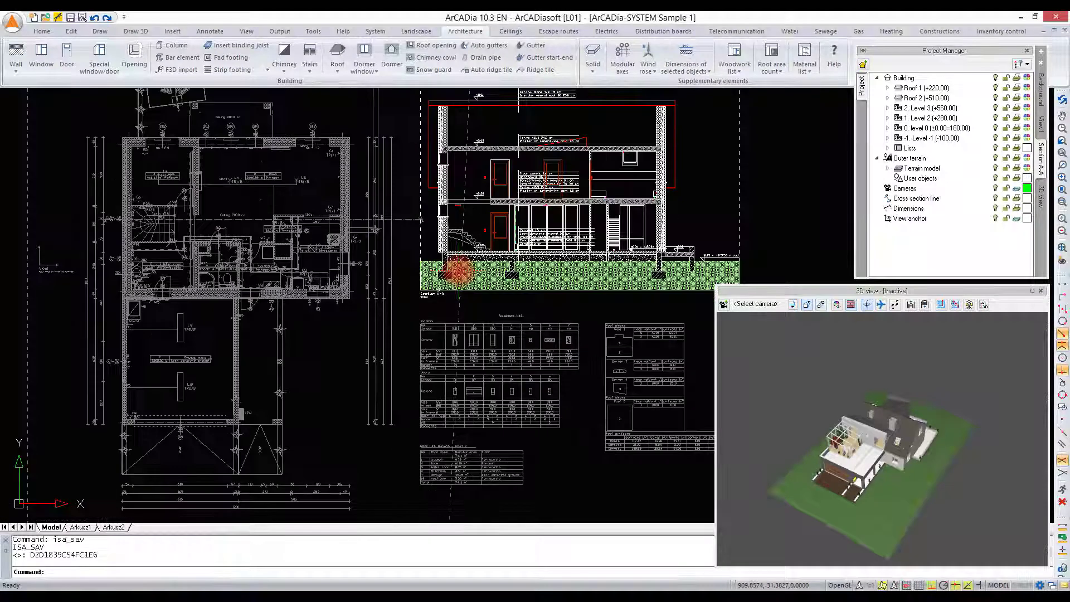
pyautogui.scroll(5, 206, 262)
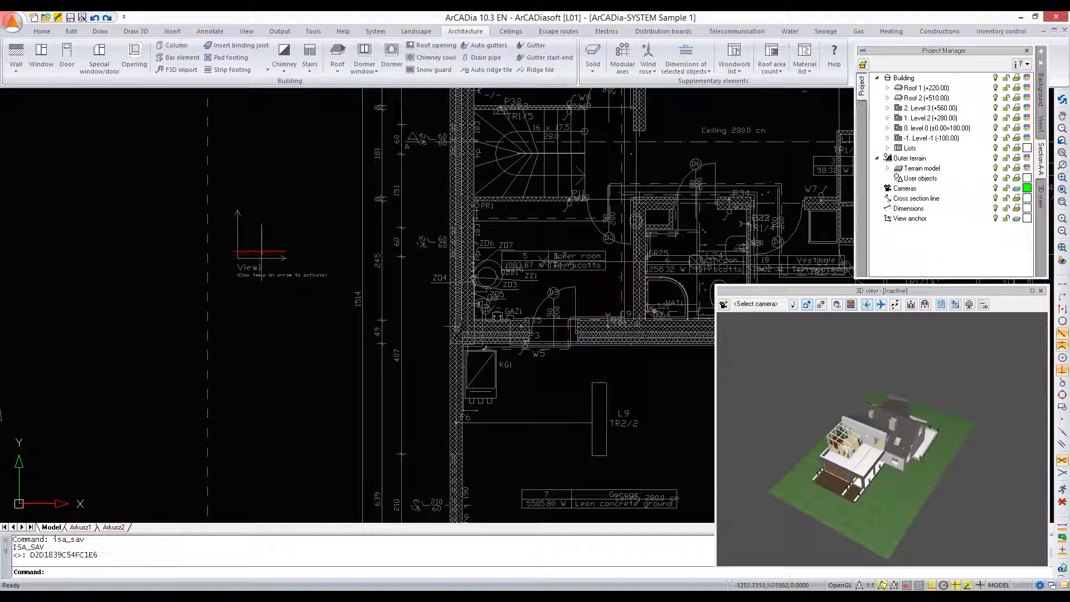
pyautogui.click(252, 256)
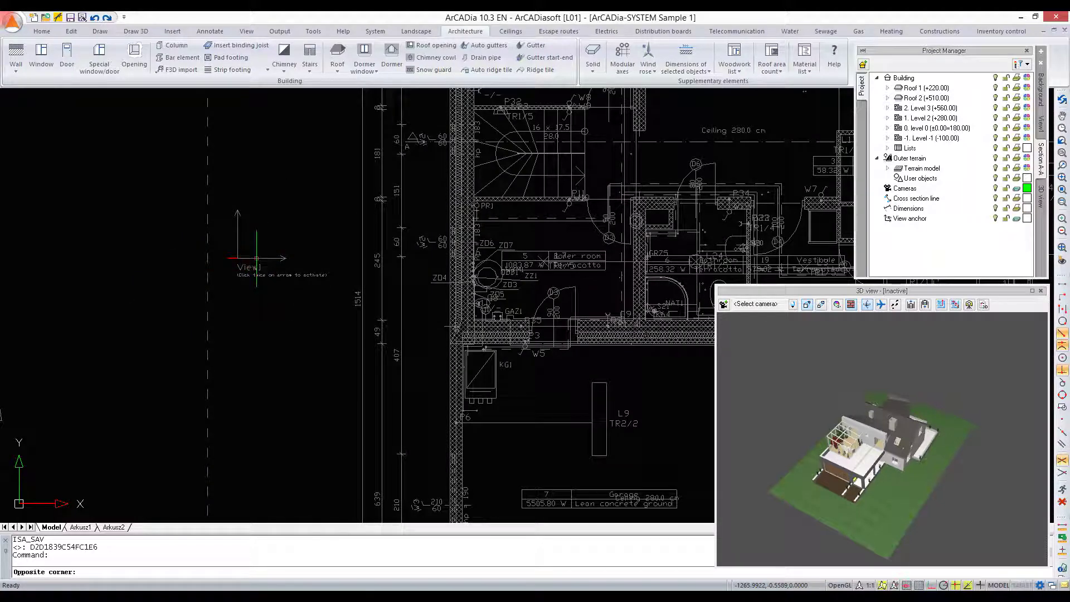
pyautogui.click(256, 258)
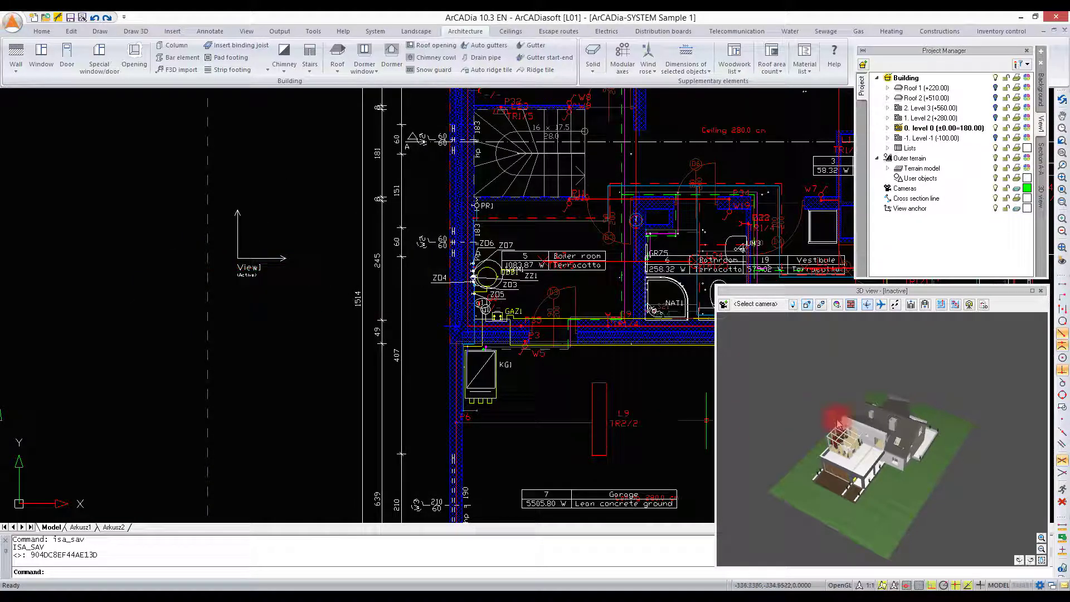
# Step: Activate the 3D view window and return to View 1 through its anchor in the drawing
pyautogui.click(865, 363)
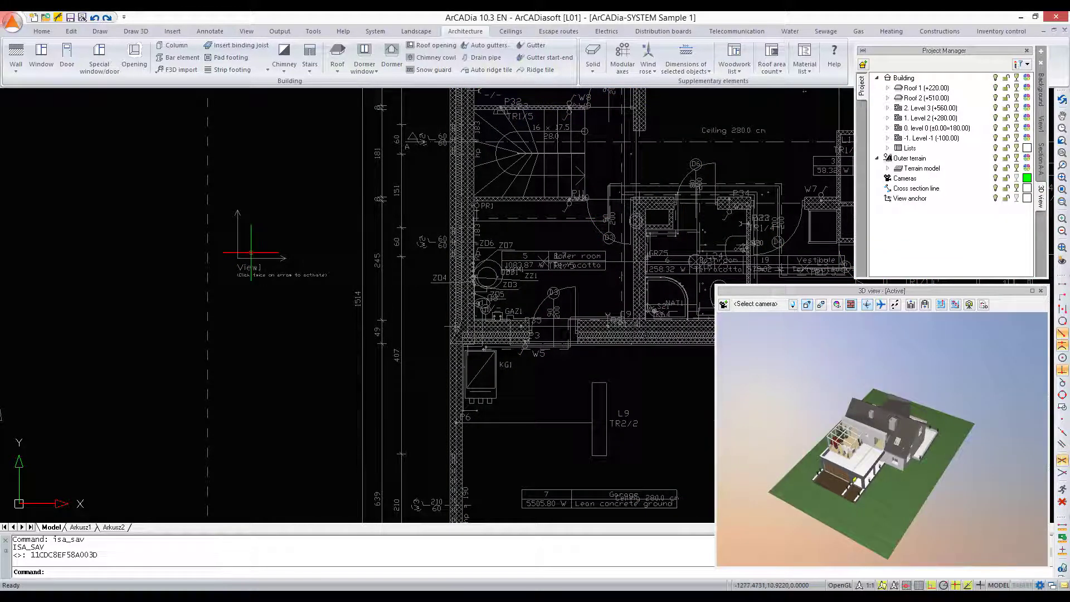
pyautogui.click(282, 256)
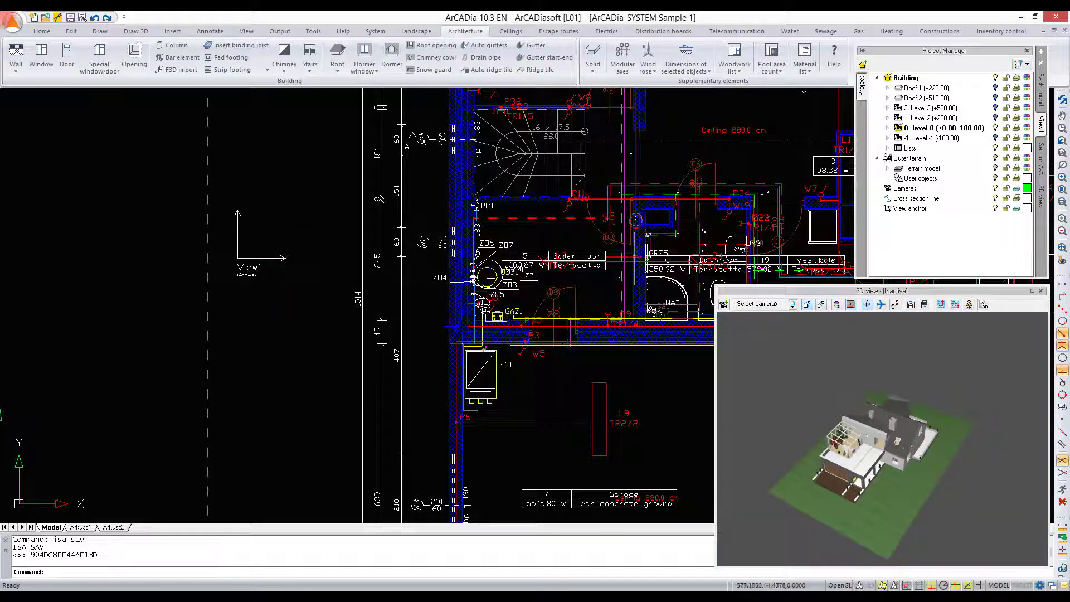
pyautogui.moveTo(679, 236); pyautogui.dragTo(367, 345, button='middle')
pyautogui.scroll(-2, 368, 346)
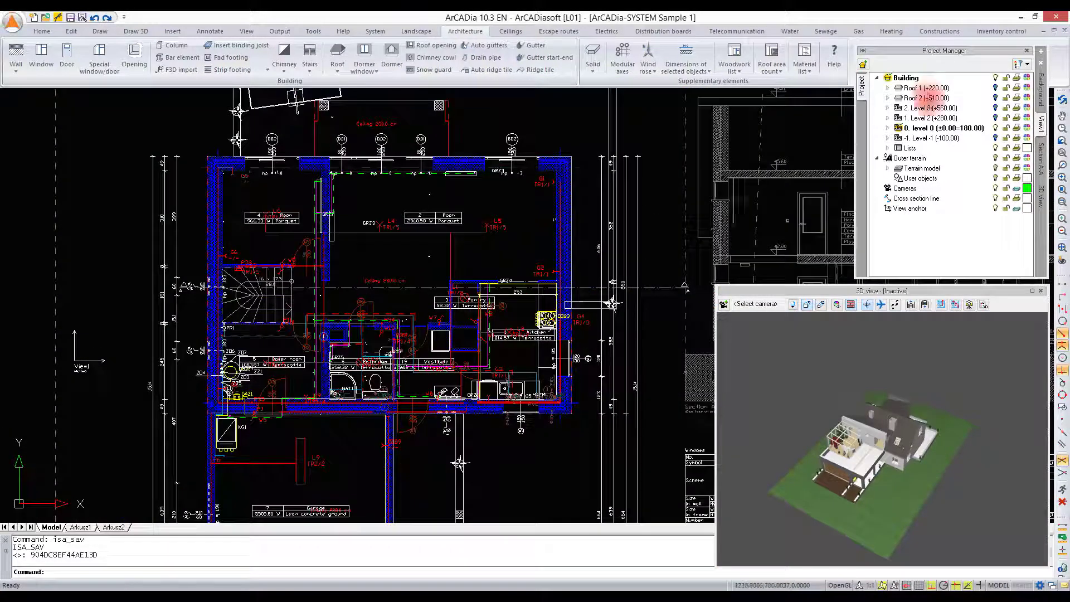
# Step: Expand level 0 in the project tree and examine its element and installation groups, including the Electric installation branch
pyautogui.click(889, 127)
pyautogui.click(889, 129)
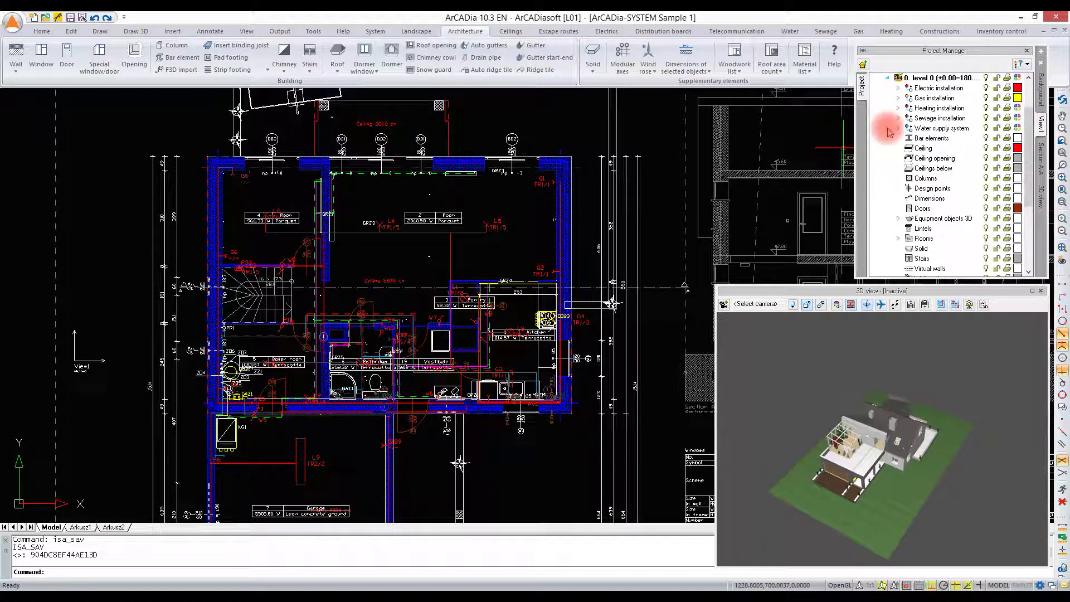
pyautogui.scroll(1, 906, 111)
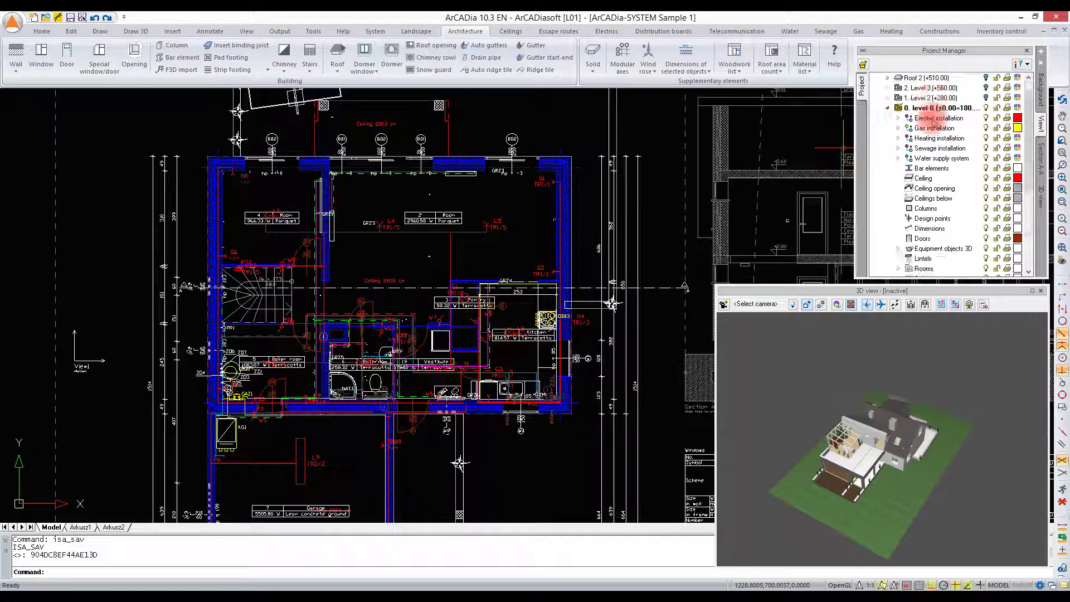
pyautogui.scroll(-5, 903, 150)
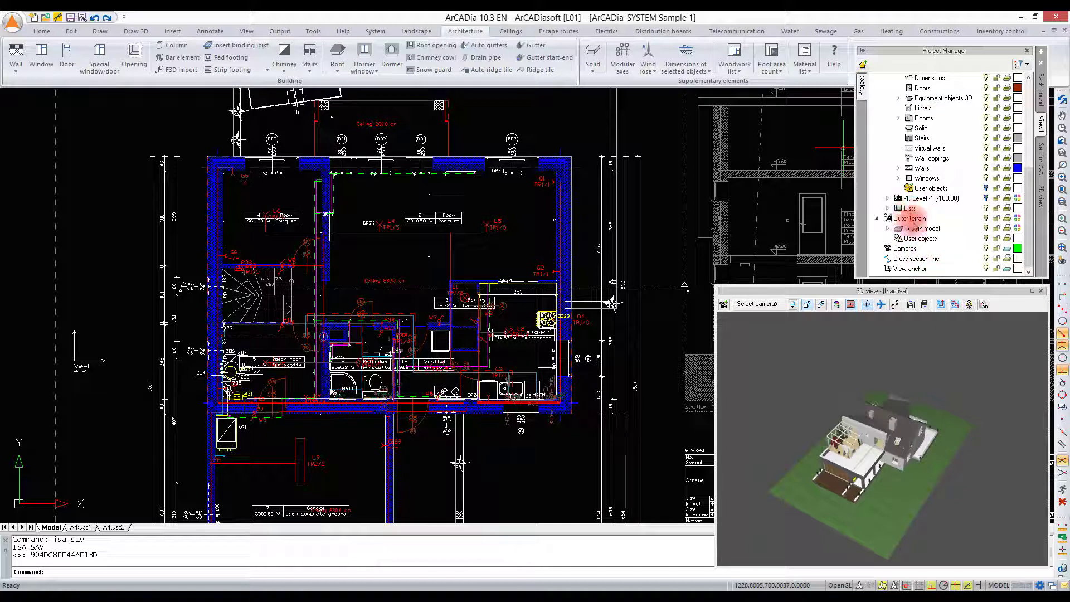
pyautogui.scroll(5, 909, 156)
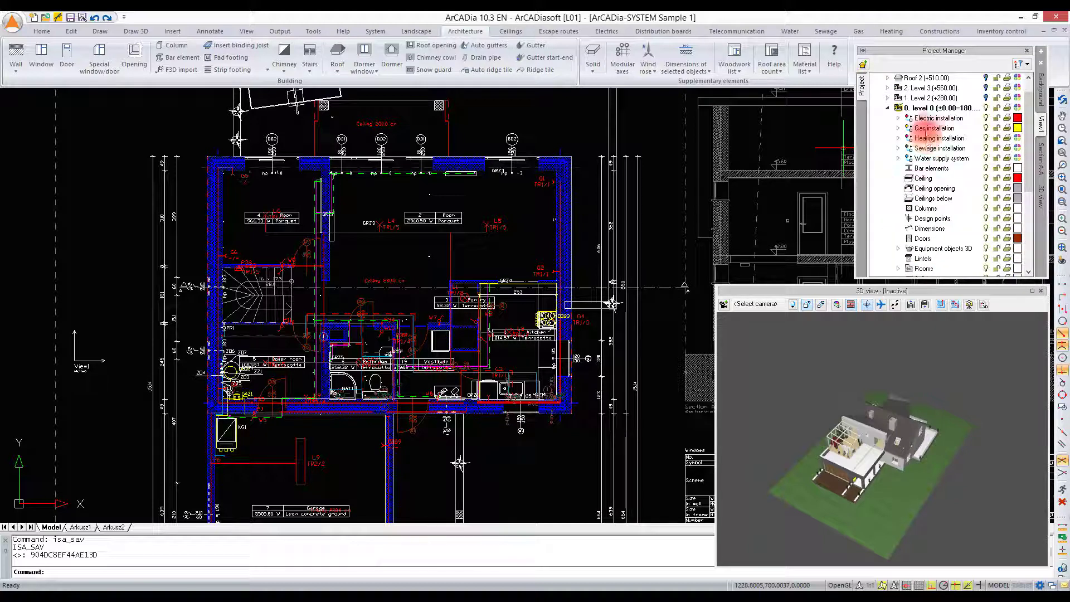
pyautogui.click(898, 118)
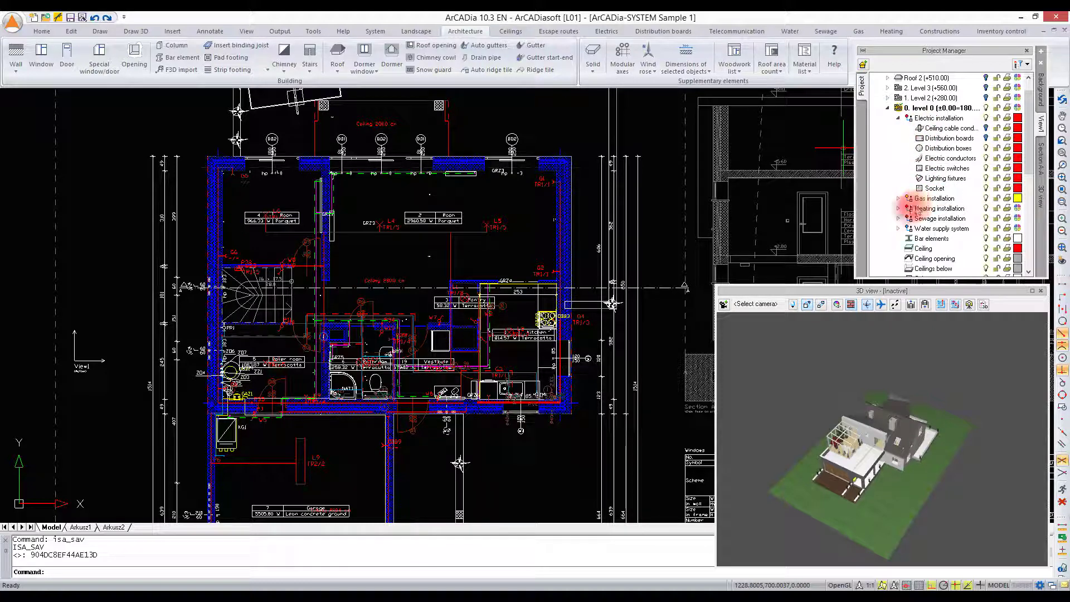
pyautogui.click(899, 118)
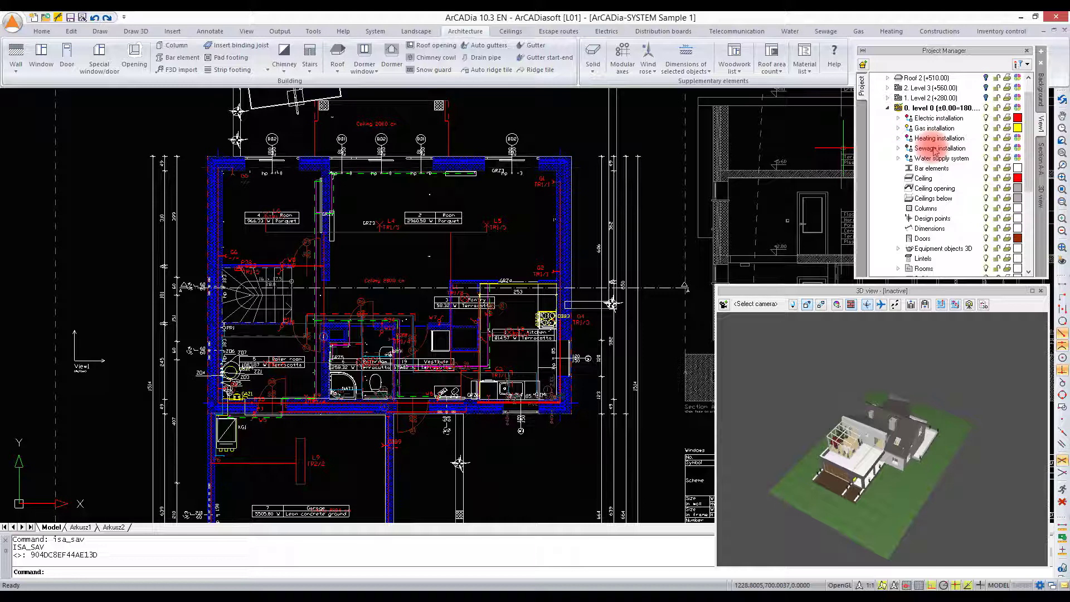
# Step: Make Level -1 the active level in the project tree
pyautogui.scroll(-5, 935, 151)
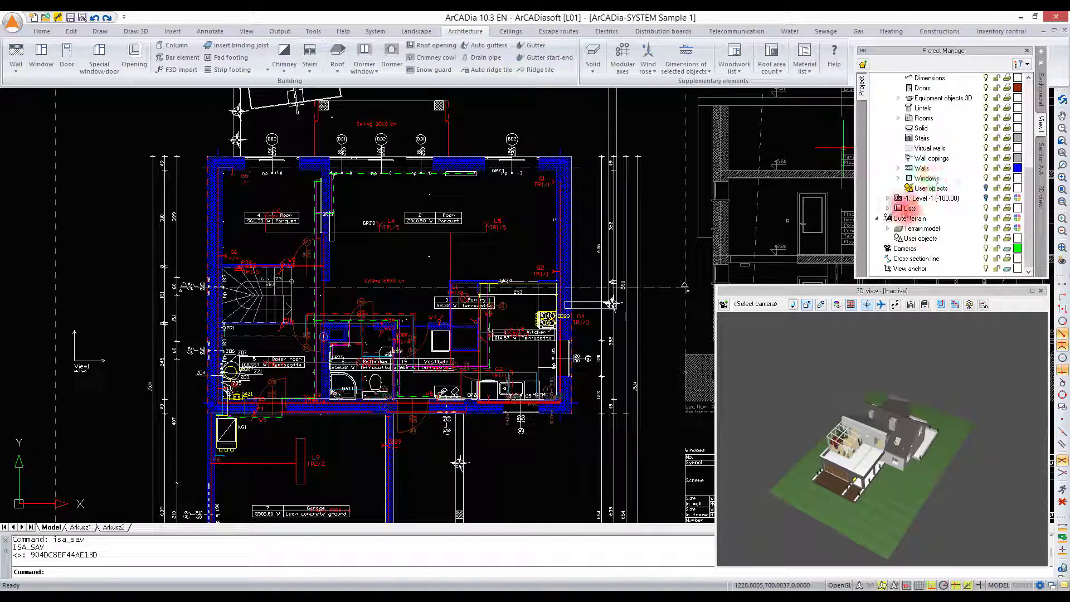
pyautogui.click(923, 201)
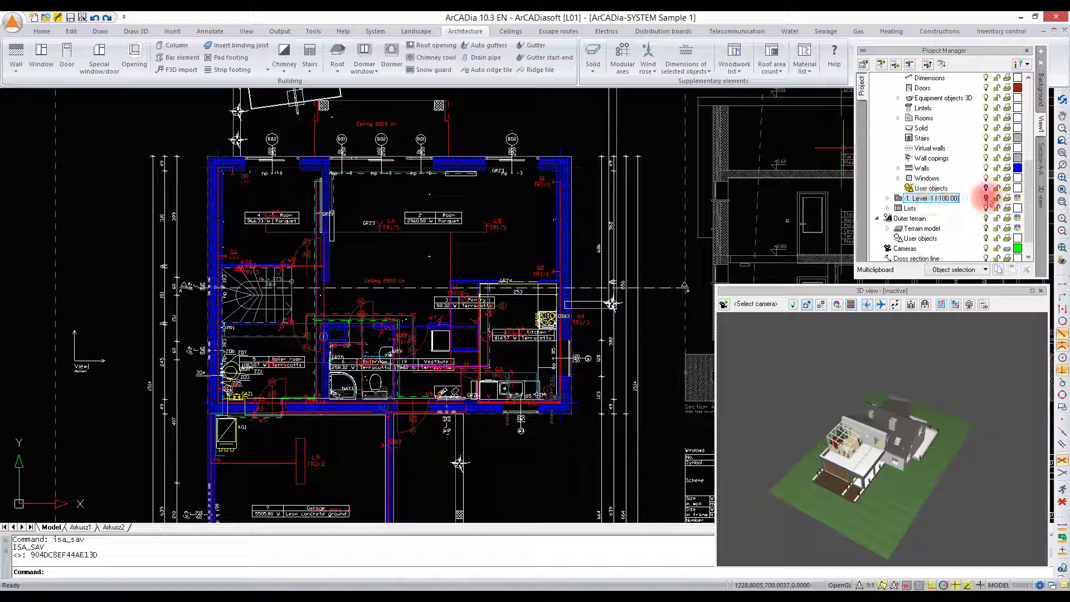
pyautogui.doubleClick(979, 199)
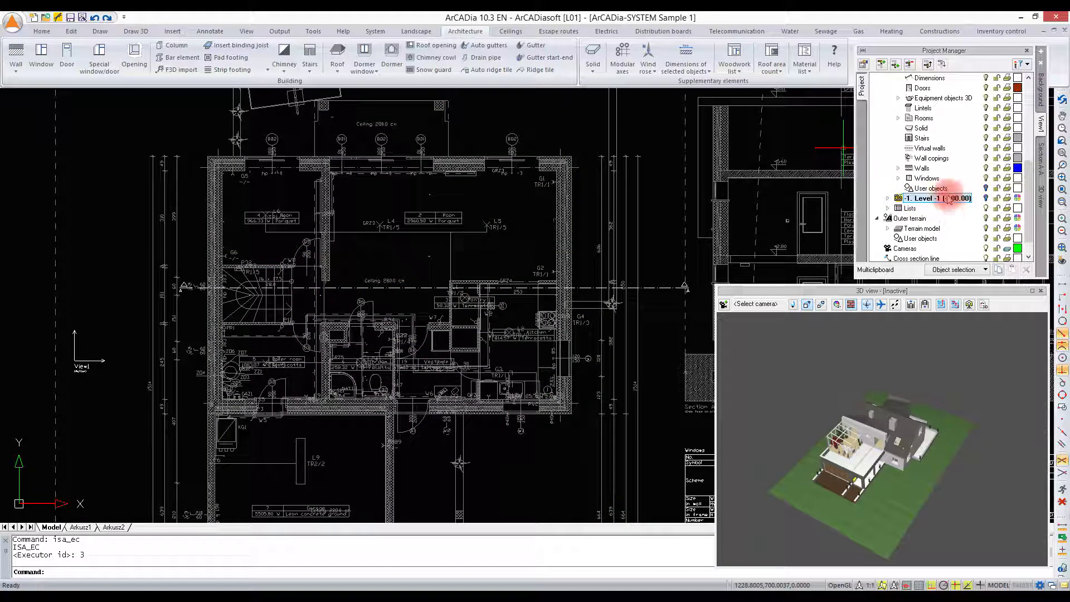
# Step: Make level 0 the active level again and show the whole plan, section and lists
pyautogui.scroll(5, 945, 193)
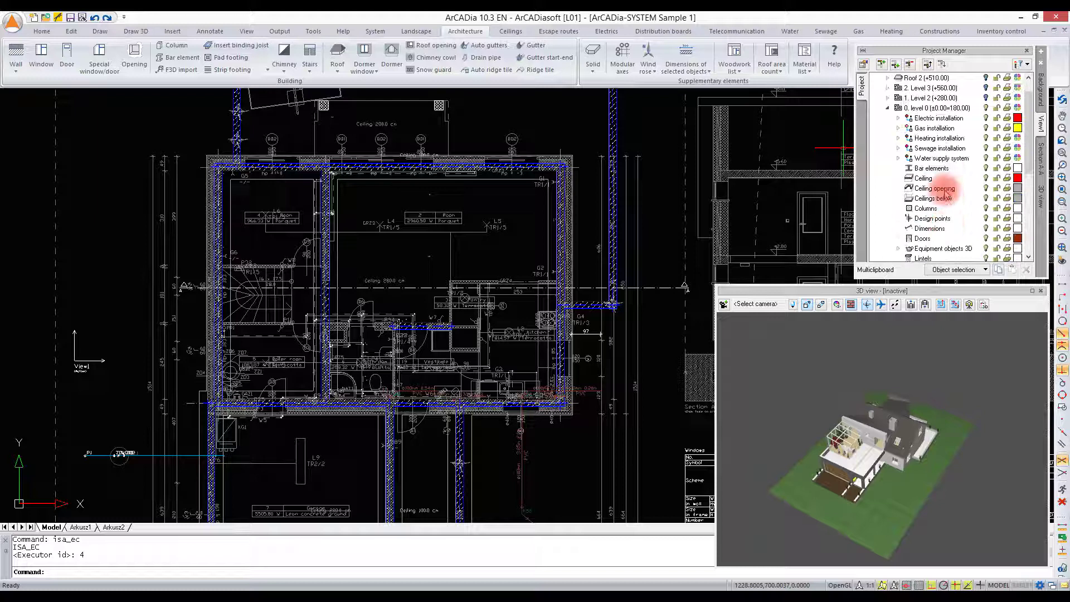
pyautogui.click(897, 107)
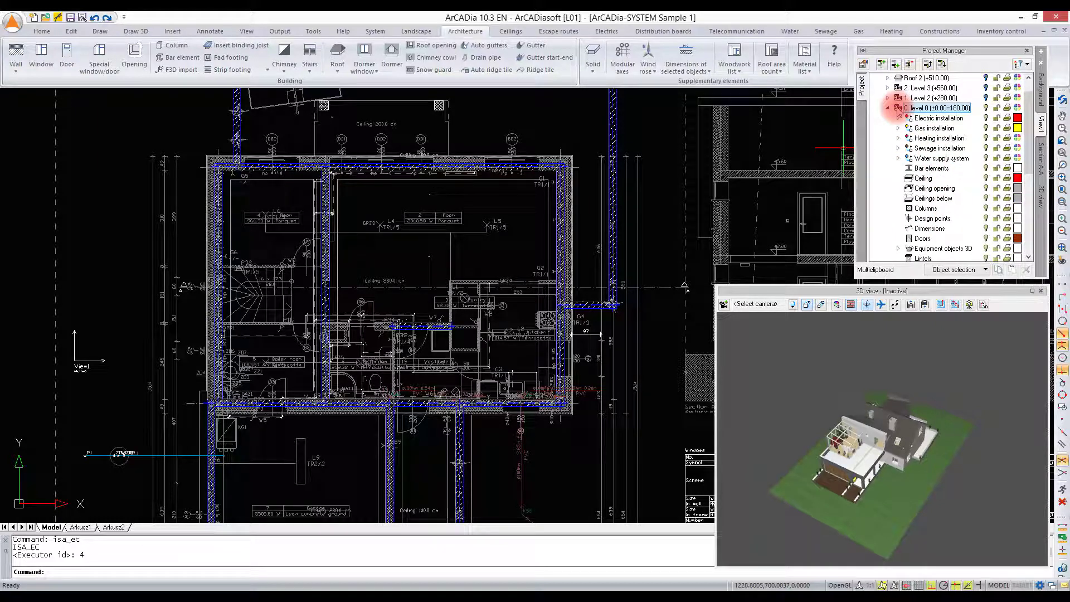
pyautogui.scroll(-3, 449, 193)
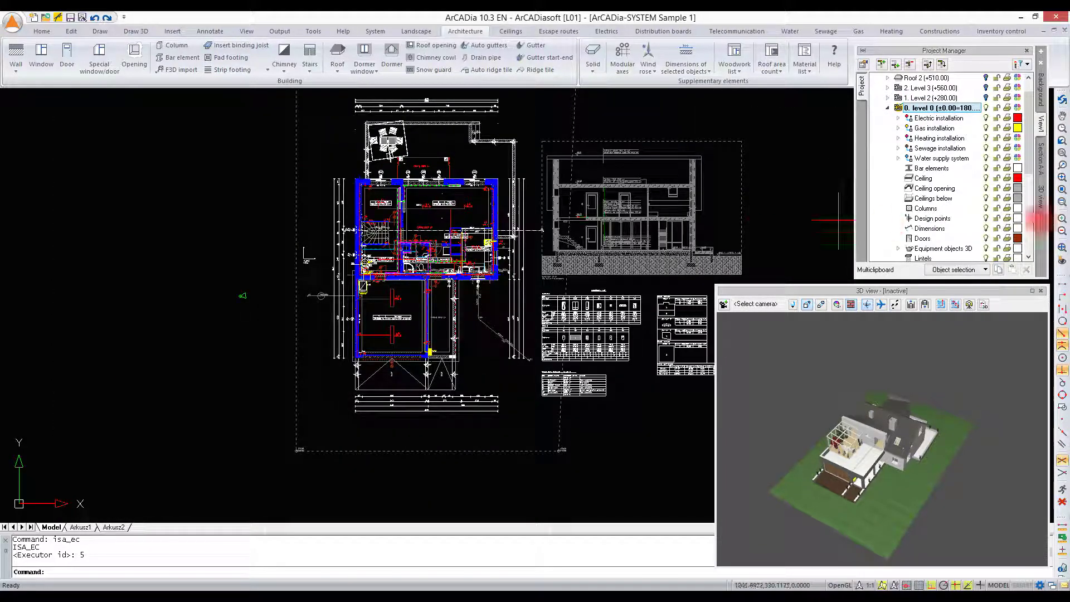
# Step: Orbit and enlarge the house in the 3D view, activate the 3D view in the Project Manager and return to View 1
pyautogui.moveTo(832, 446); pyautogui.dragTo(914, 429)
pyautogui.scroll(10, 882, 474)
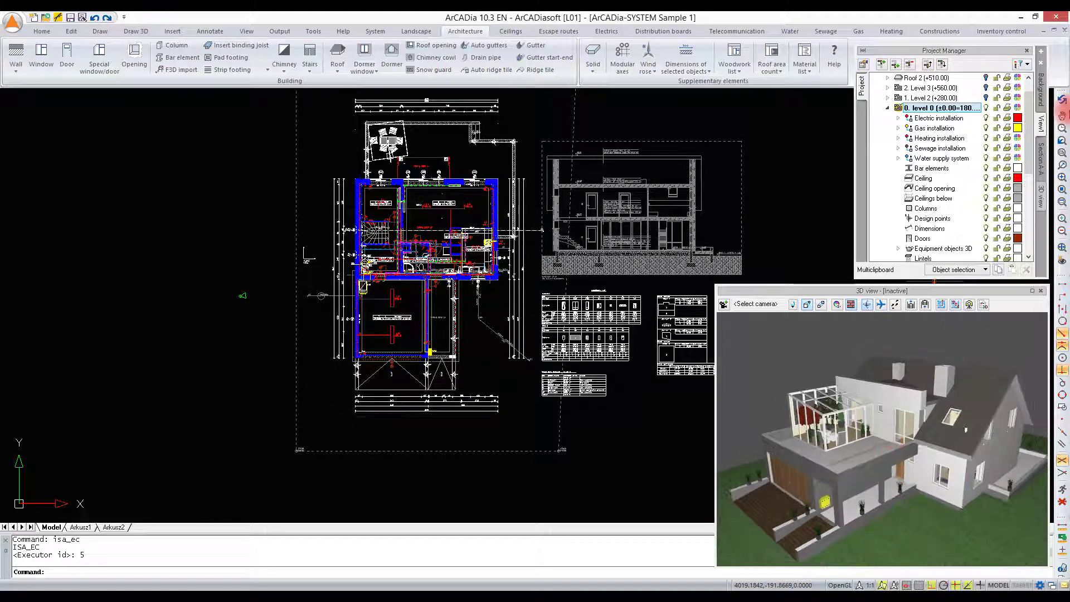
pyautogui.click(1041, 159)
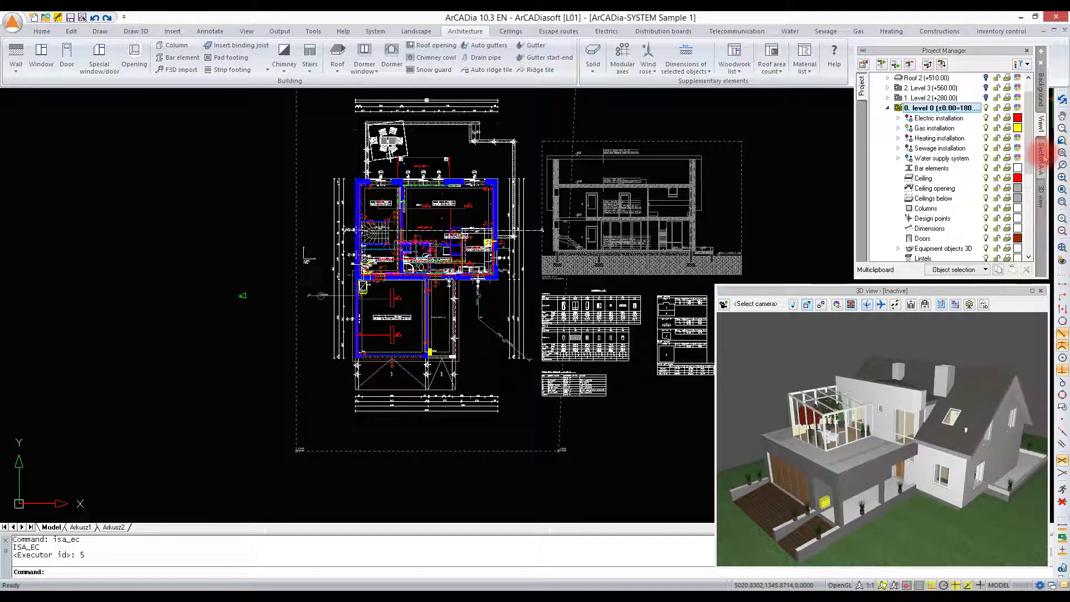
pyautogui.click(1043, 199)
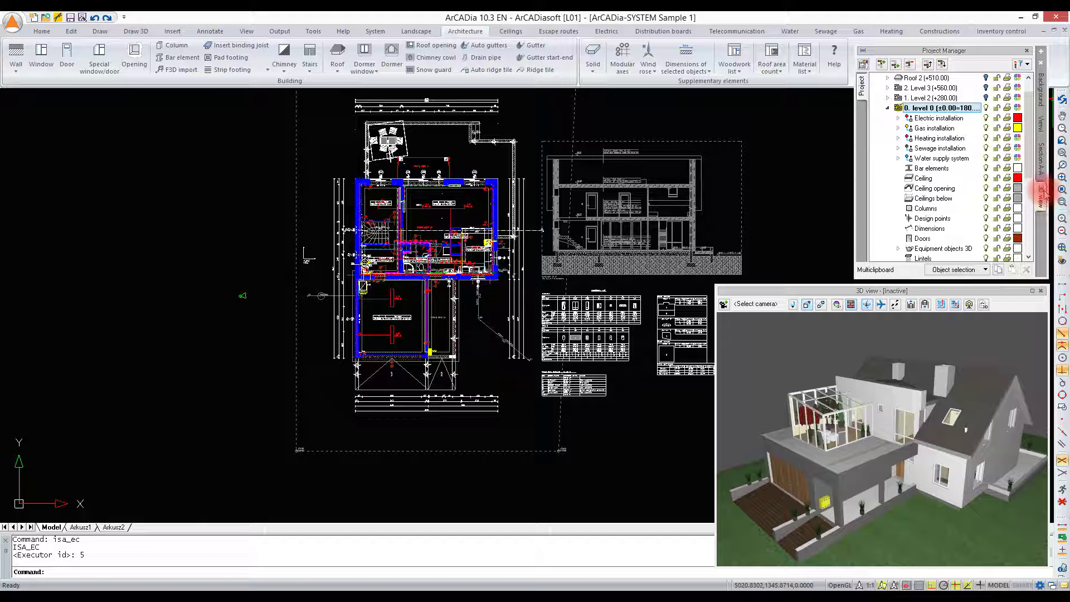
pyautogui.click(960, 89)
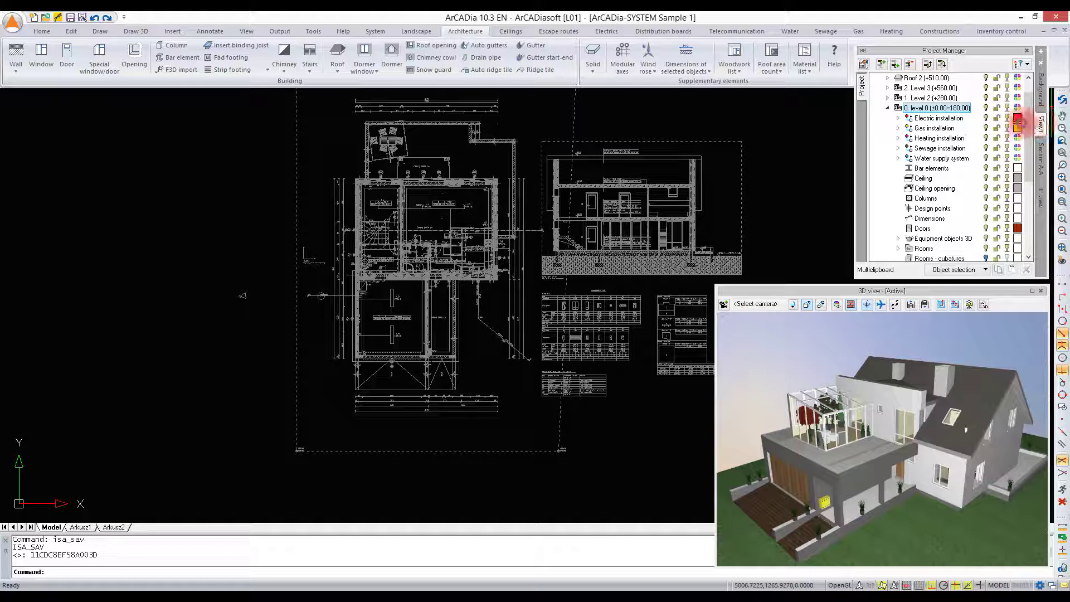
pyautogui.click(987, 108)
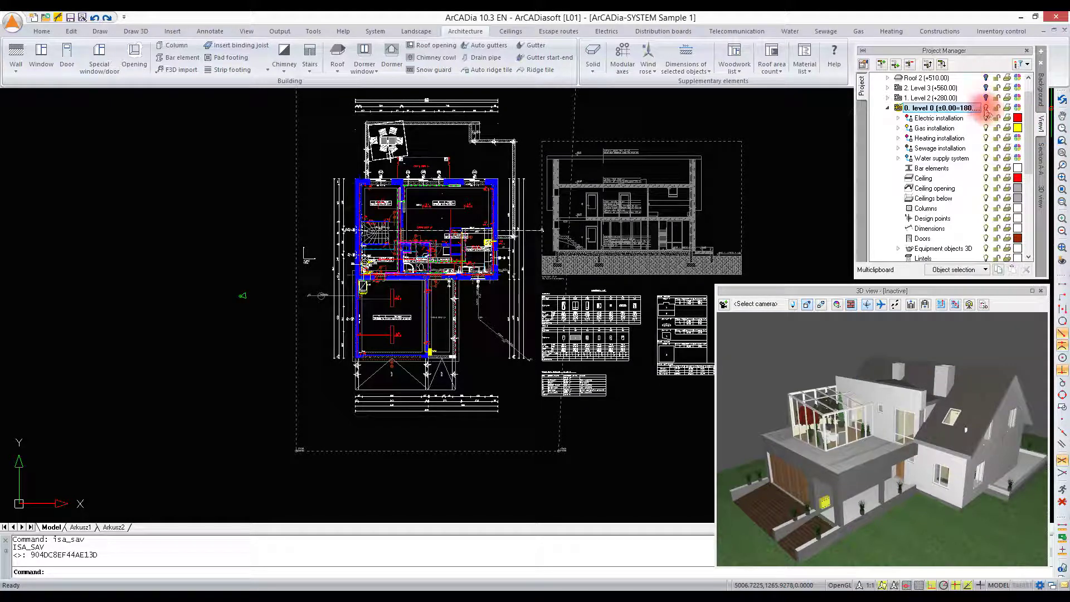
# Step: Turn off the visibility of level 0 in View 1
pyautogui.click(1030, 103)
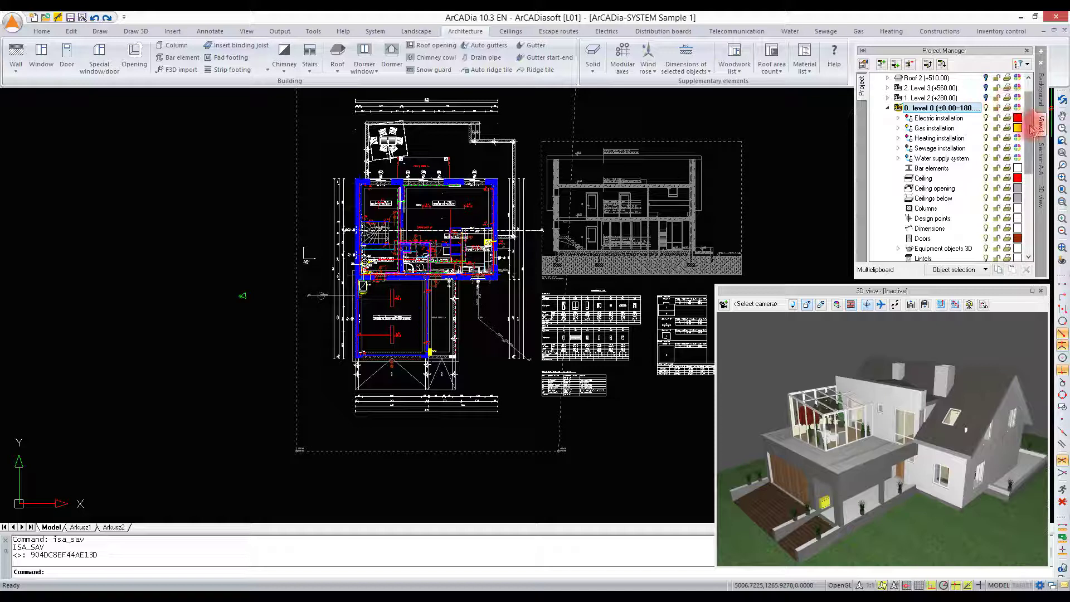
pyautogui.click(986, 128)
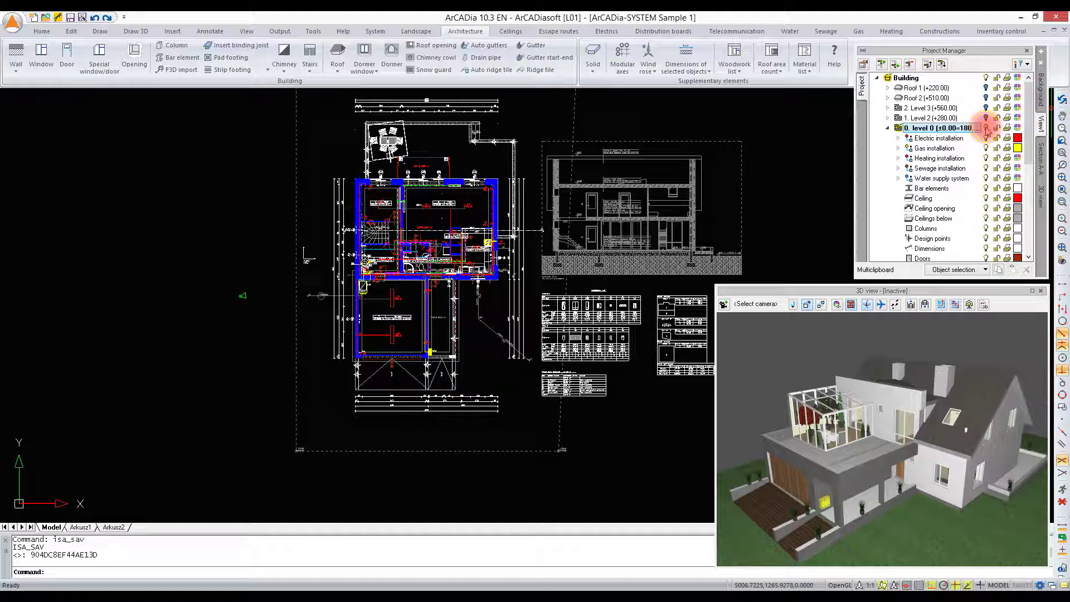
pyautogui.click(1029, 128)
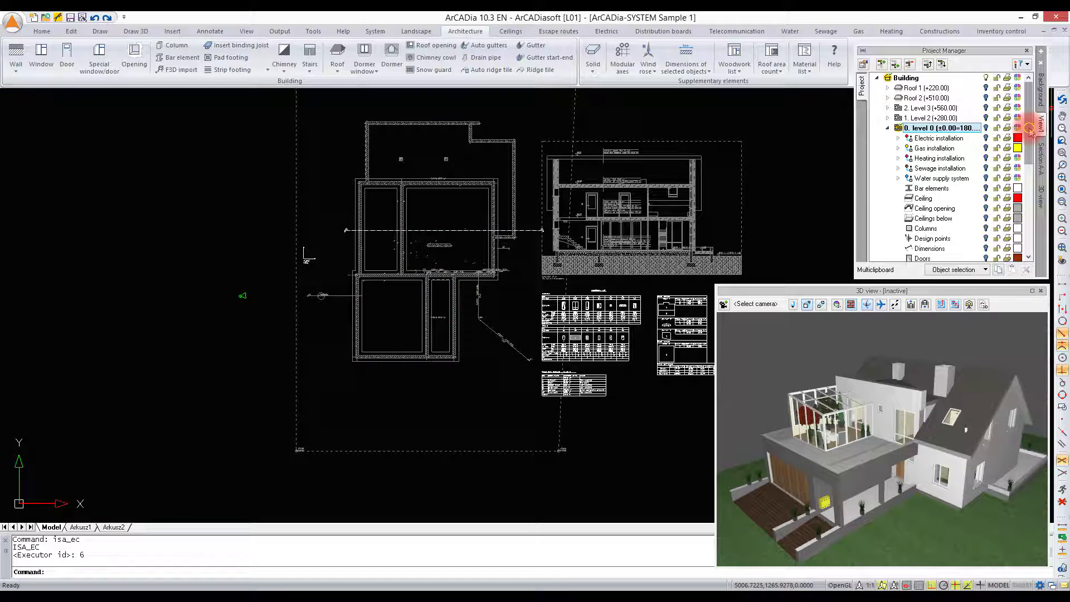
# Step: Make Level -1 the active level in View 1 and inspect its plan
pyautogui.moveTo(1030, 129); pyautogui.dragTo(1029, 220)
pyautogui.click(985, 188)
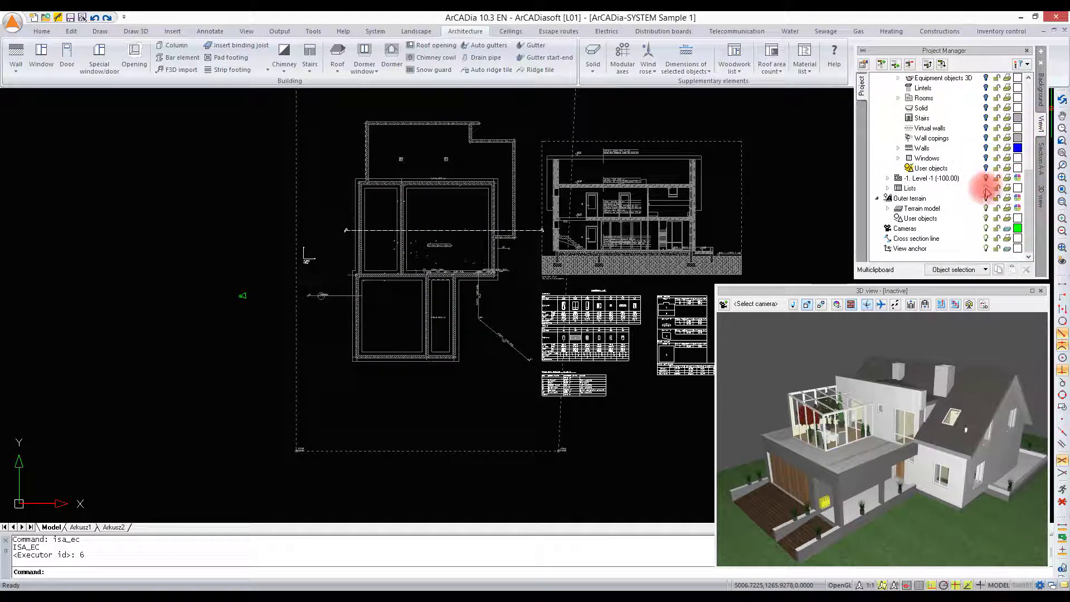
pyautogui.click(896, 177)
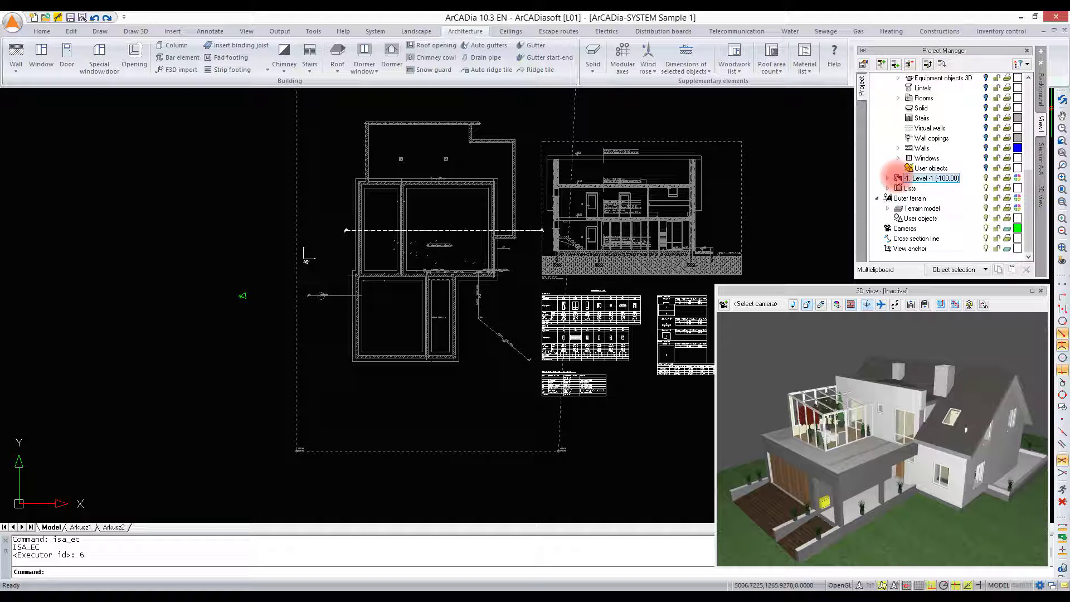
pyautogui.click(655, 230)
pyautogui.click(410, 245)
pyautogui.scroll(3, 439, 232)
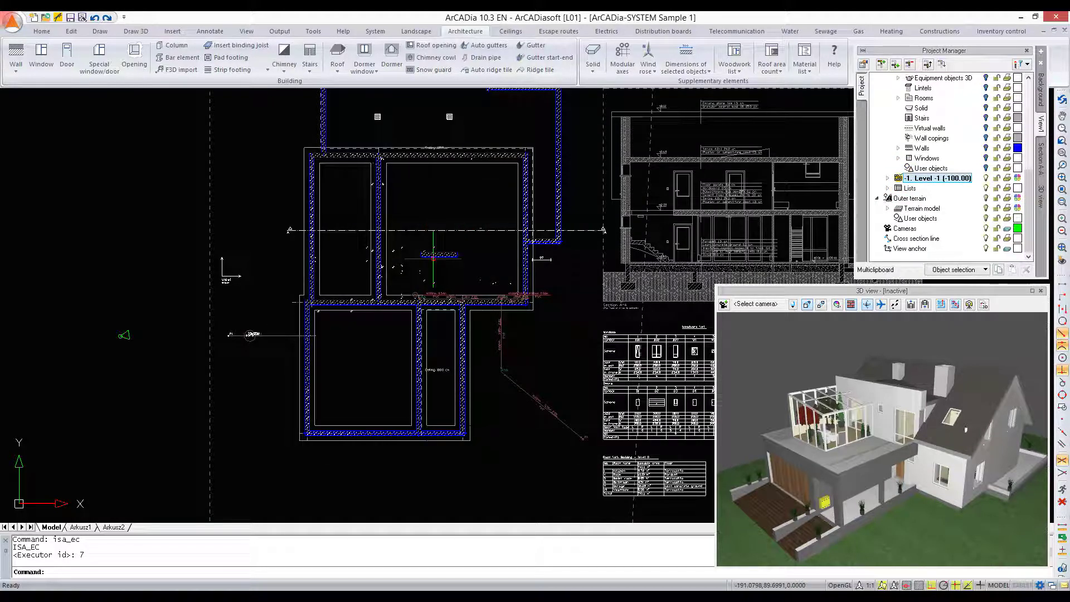
# Step: Regenerate the drawing with the REGEN command and check the Level -1 plan
pyautogui.write('REGEN')
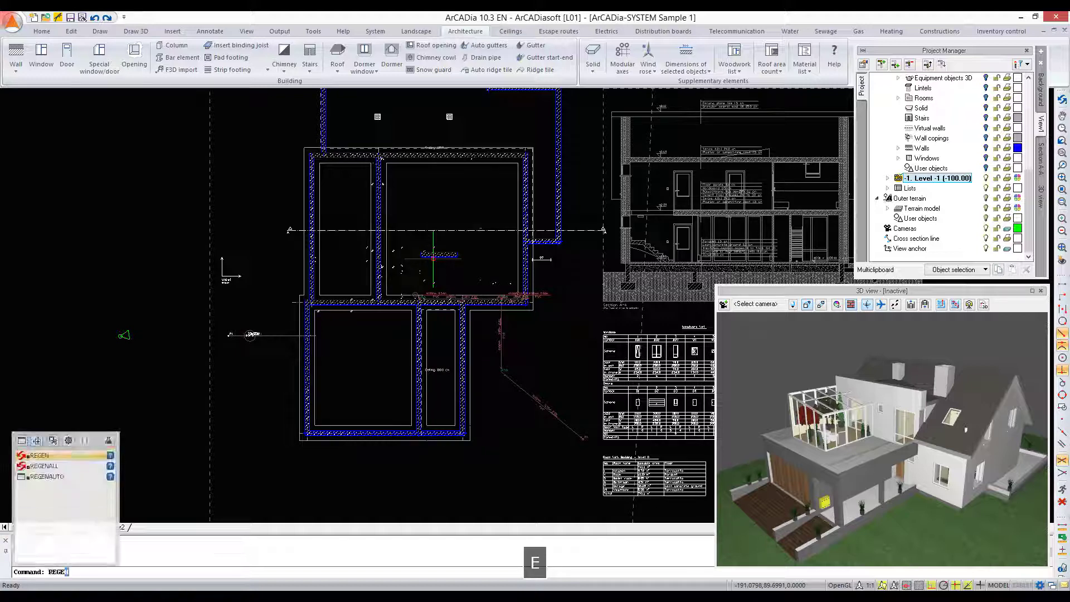
pyautogui.press('Return')
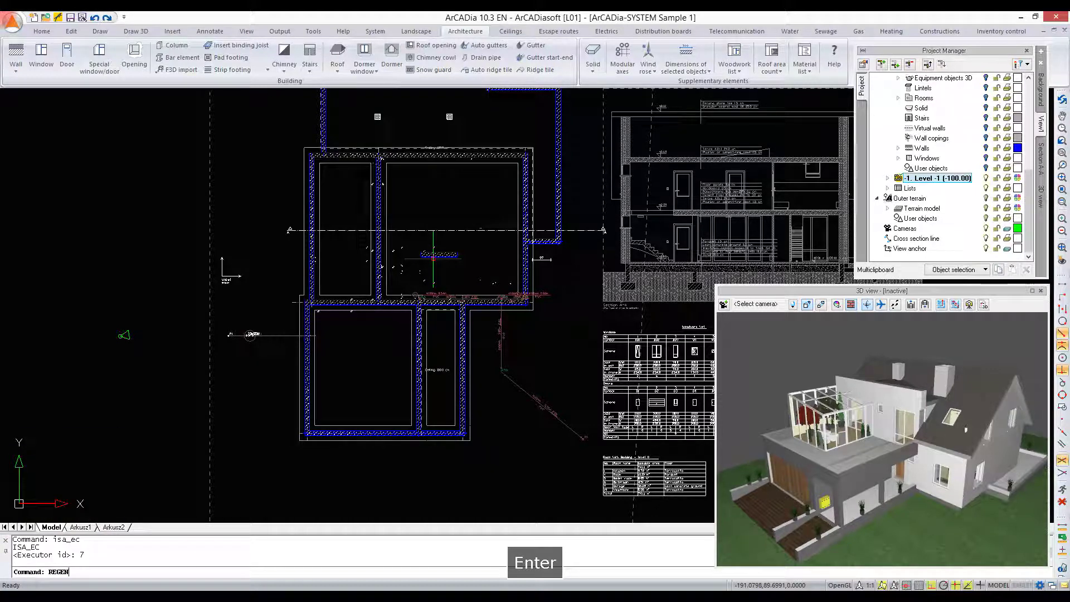
pyautogui.scroll(5, 433, 257)
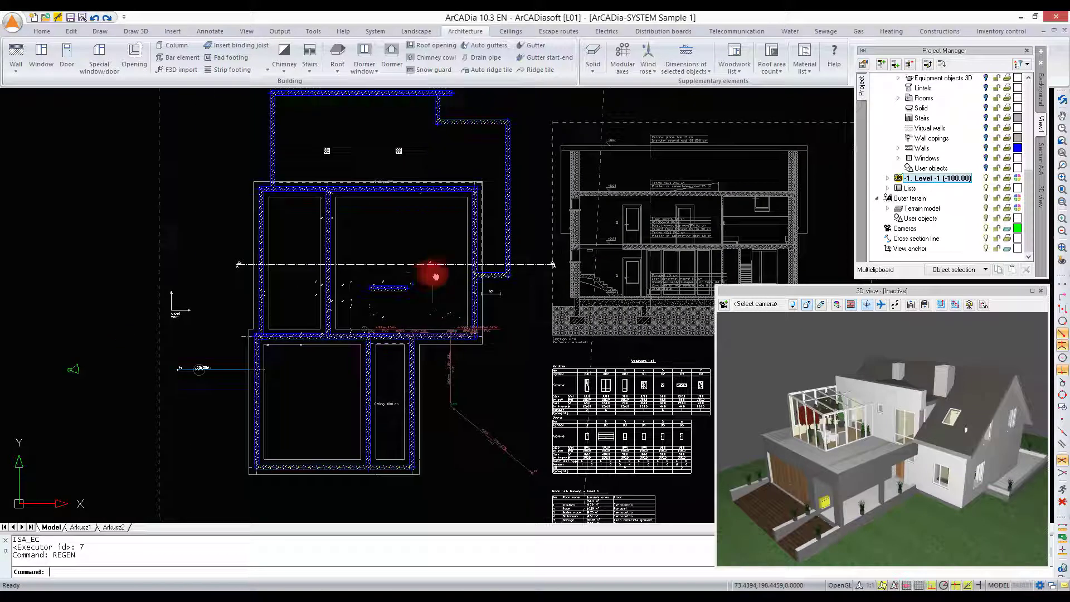
pyautogui.scroll(-6, 442, 273)
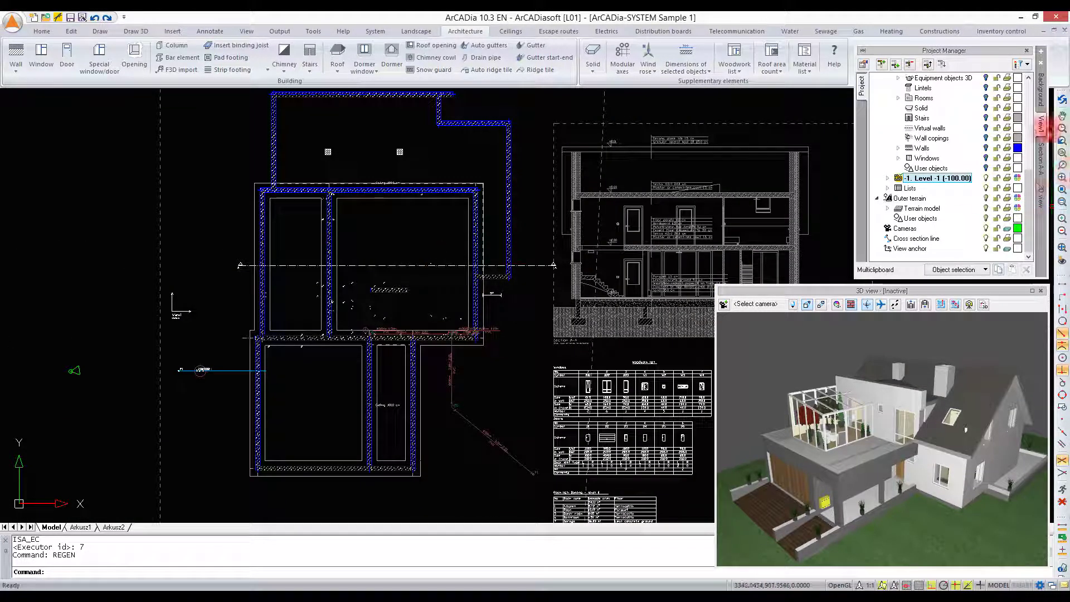
# Step: Activate the 3D view, hide Roof 1 (+220.00) and orbit the house slightly to look inside
pyautogui.click(1038, 198)
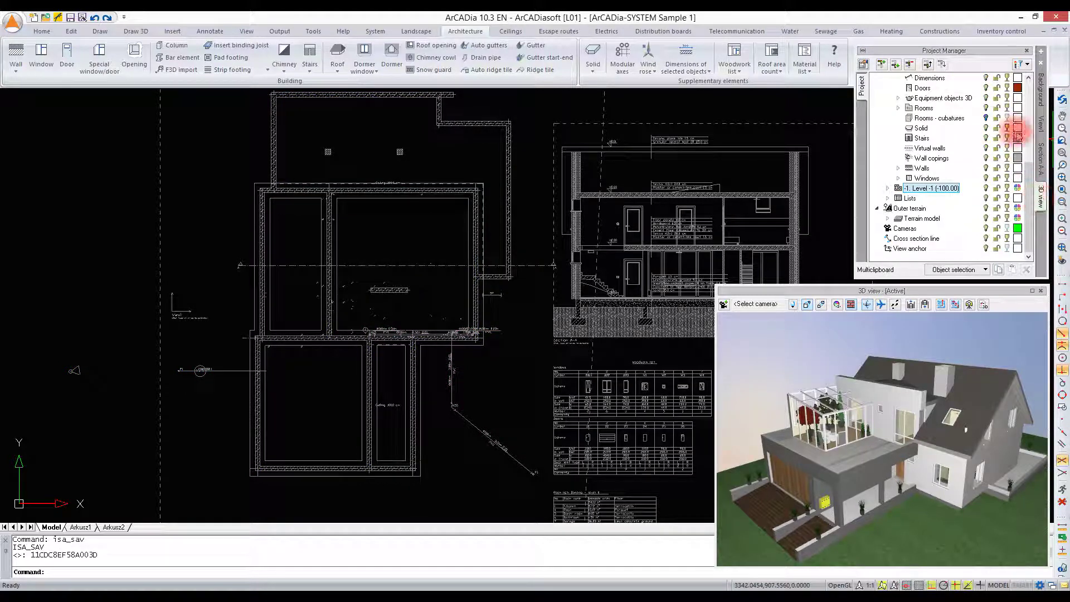
pyautogui.scroll(5, 1017, 132)
pyautogui.click(987, 88)
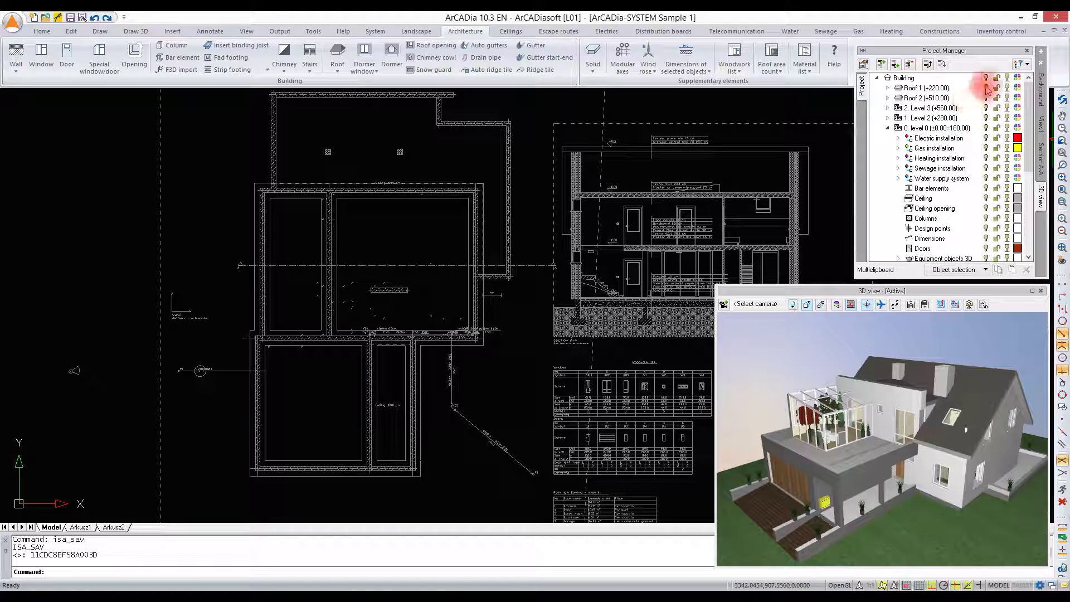
pyautogui.click(985, 88)
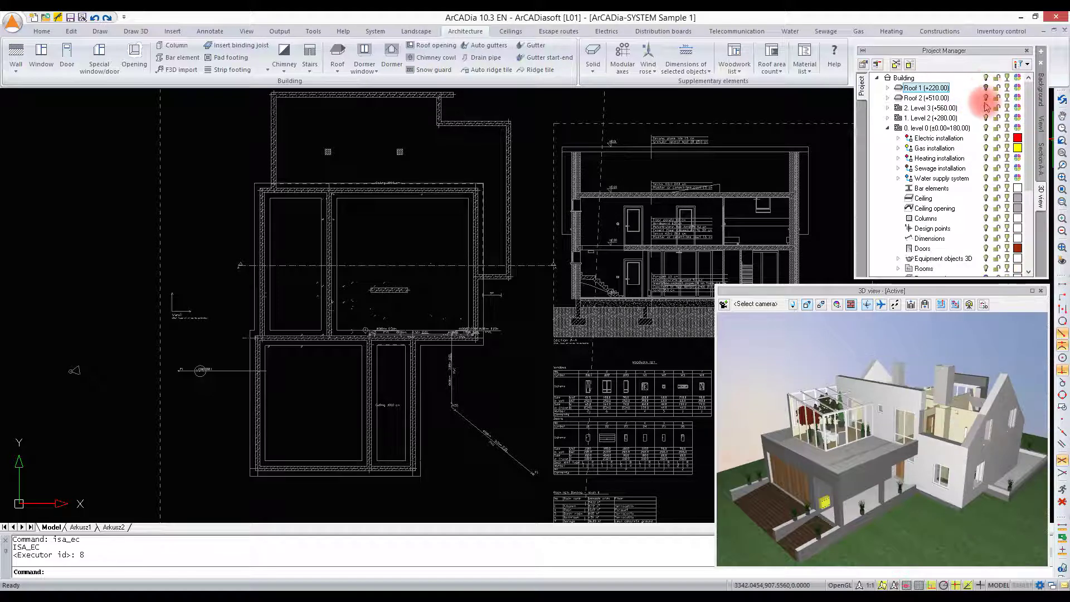
pyautogui.moveTo(968, 382)
pyautogui.mouseDown()
pyautogui.moveTo(965, 372)
pyautogui.moveTo(961, 390)
pyautogui.mouseUp()
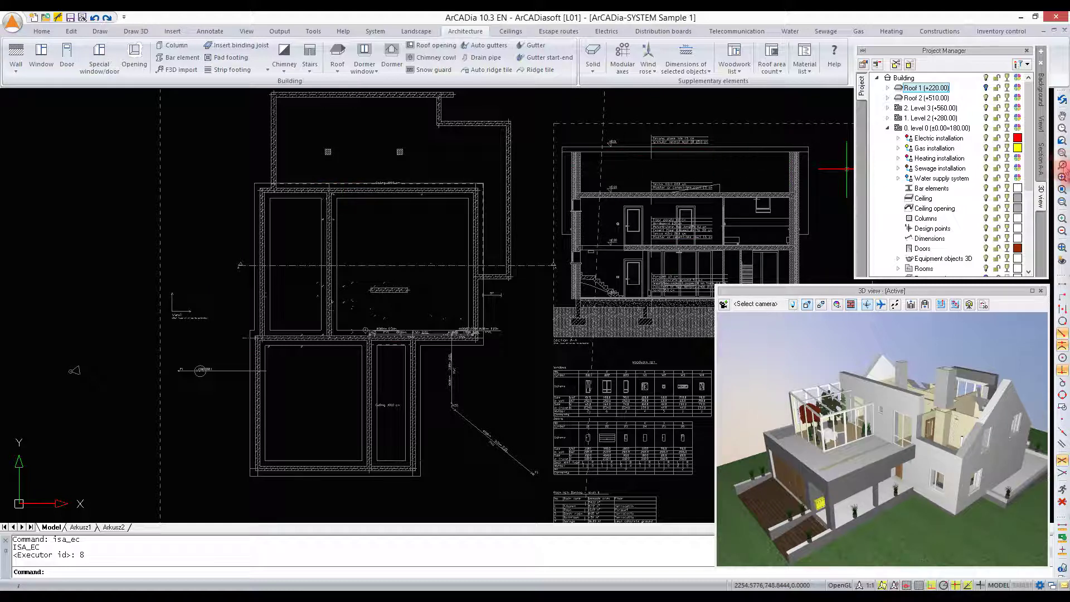
pyautogui.click(986, 87)
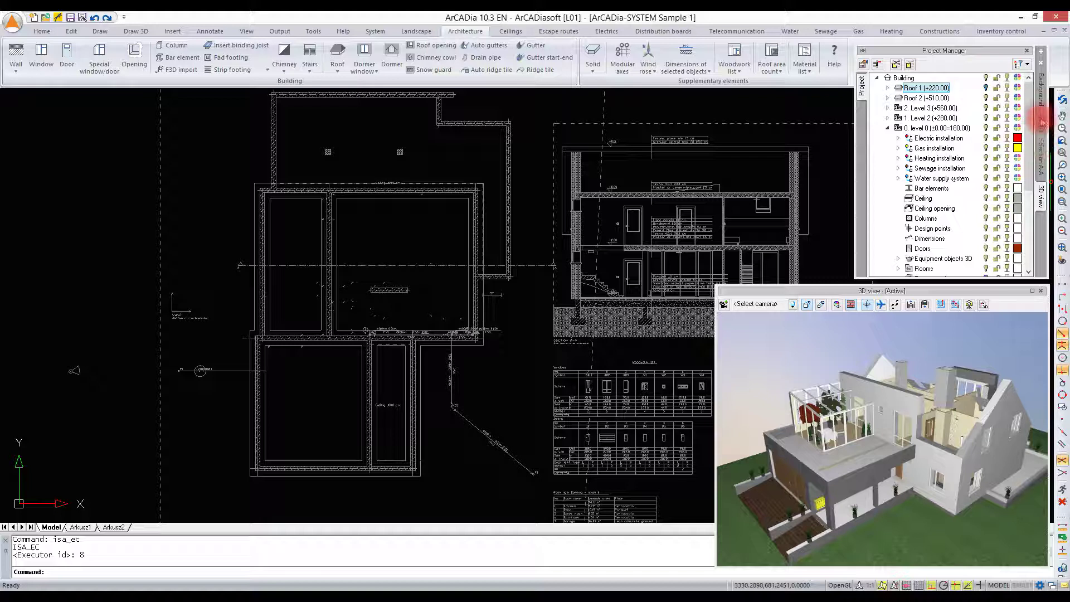
# Step: Return to View1 and insert a new view of the building beside the existing plan and section
pyautogui.click(367, 294)
pyautogui.scroll(-3, 367, 294)
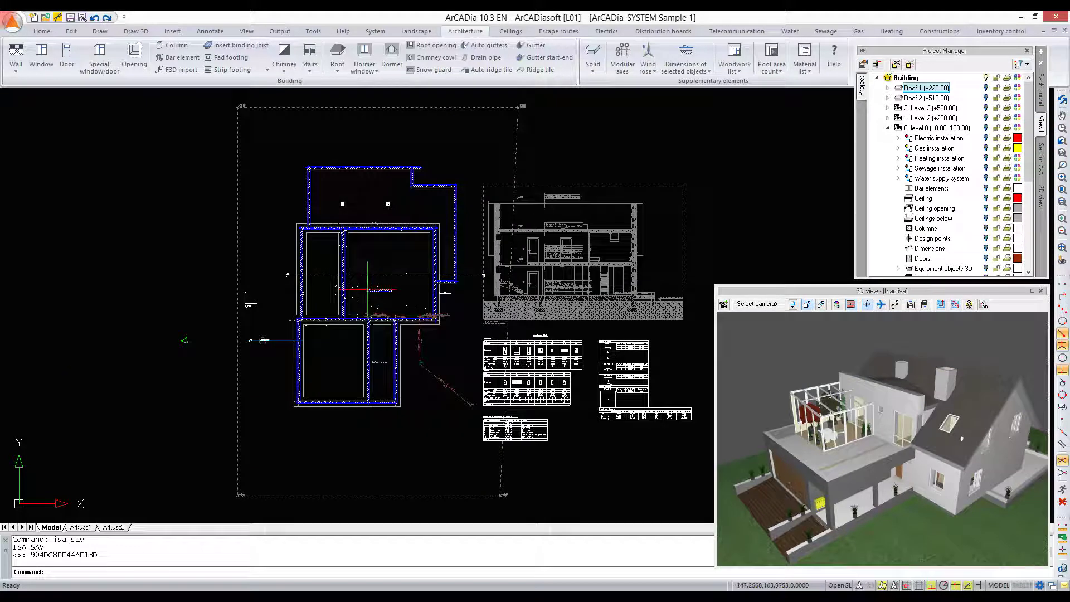
pyautogui.click(940, 85)
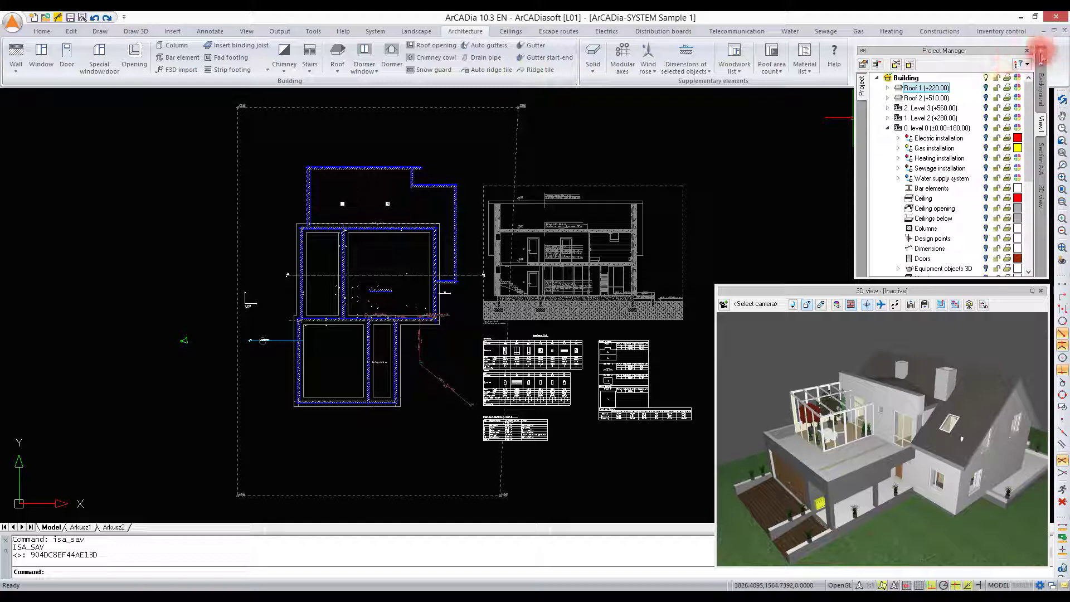
pyautogui.click(1042, 52)
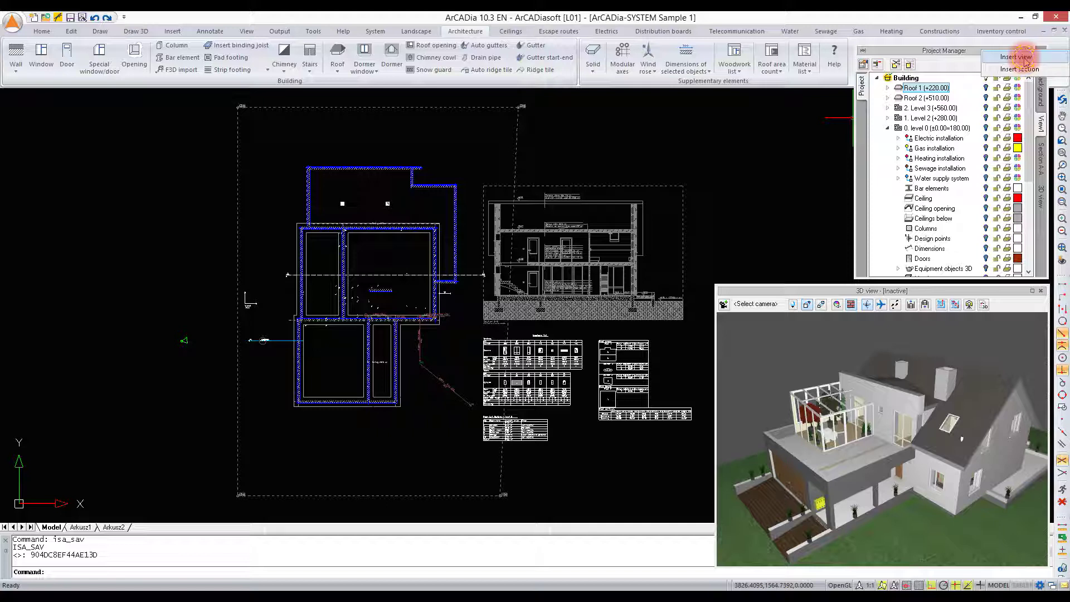
pyautogui.click(1020, 57)
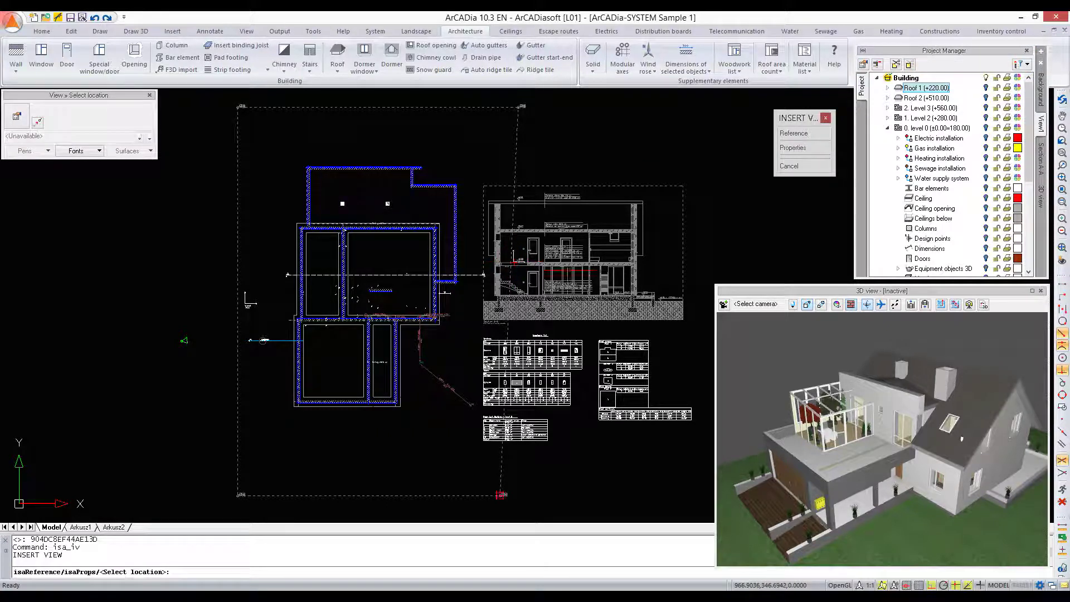
pyautogui.moveTo(640, 279); pyautogui.dragTo(418, 283, button='middle')
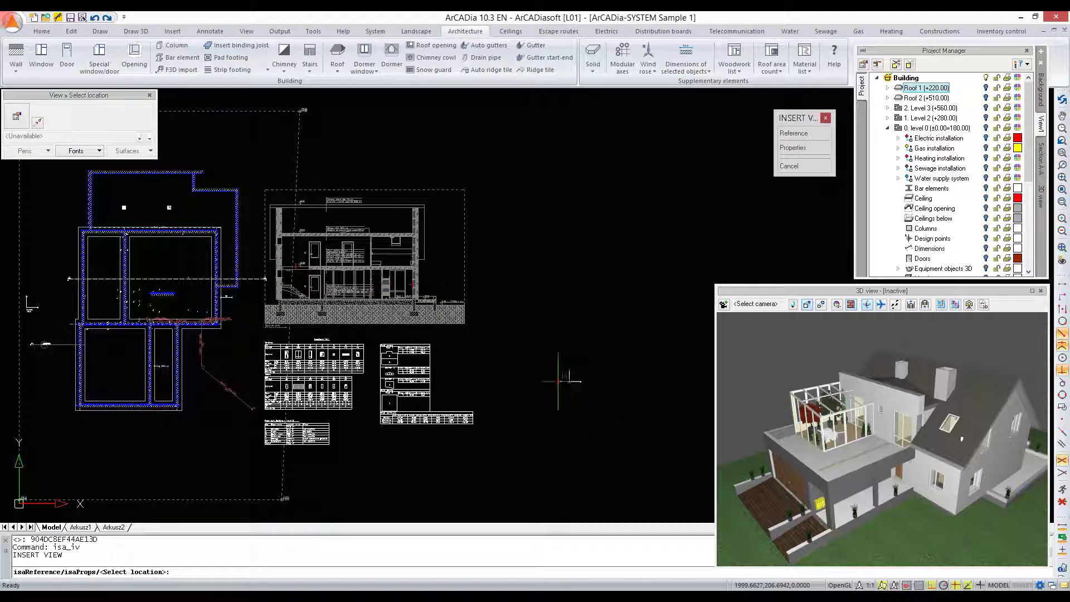
pyautogui.click(555, 311)
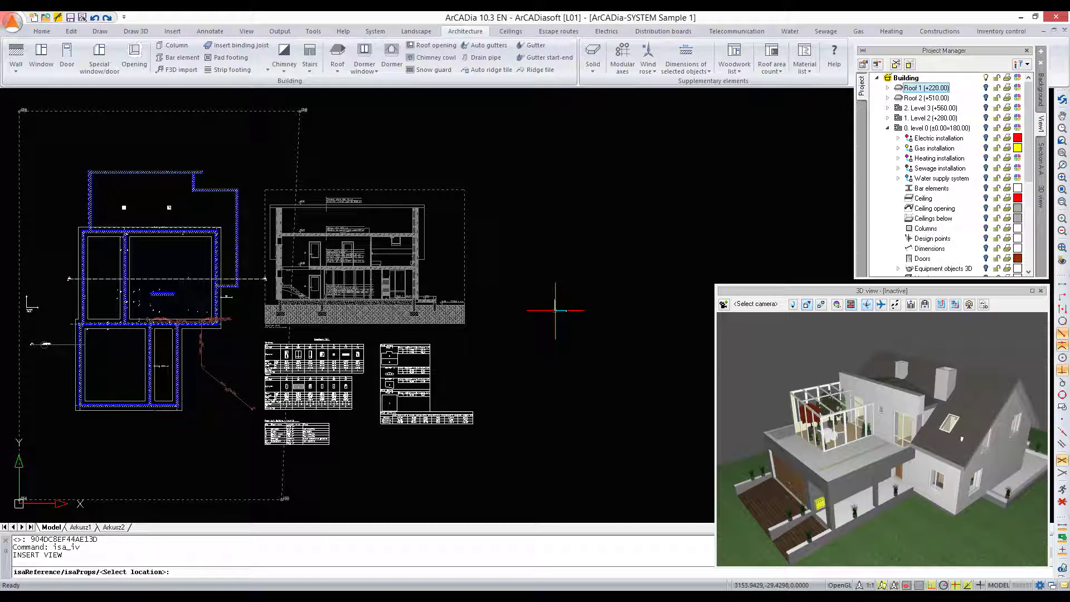
pyautogui.click(555, 310)
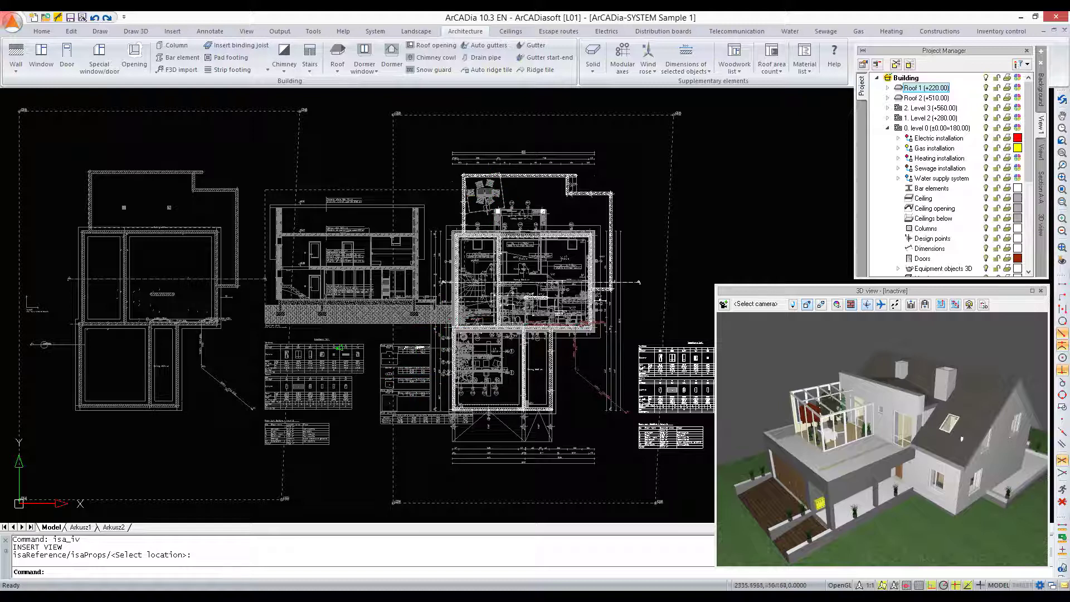
# Step: Move the newly inserted view farther from the section drawing so that the two do not overlap
pyautogui.click(555, 310)
pyautogui.click(555, 311)
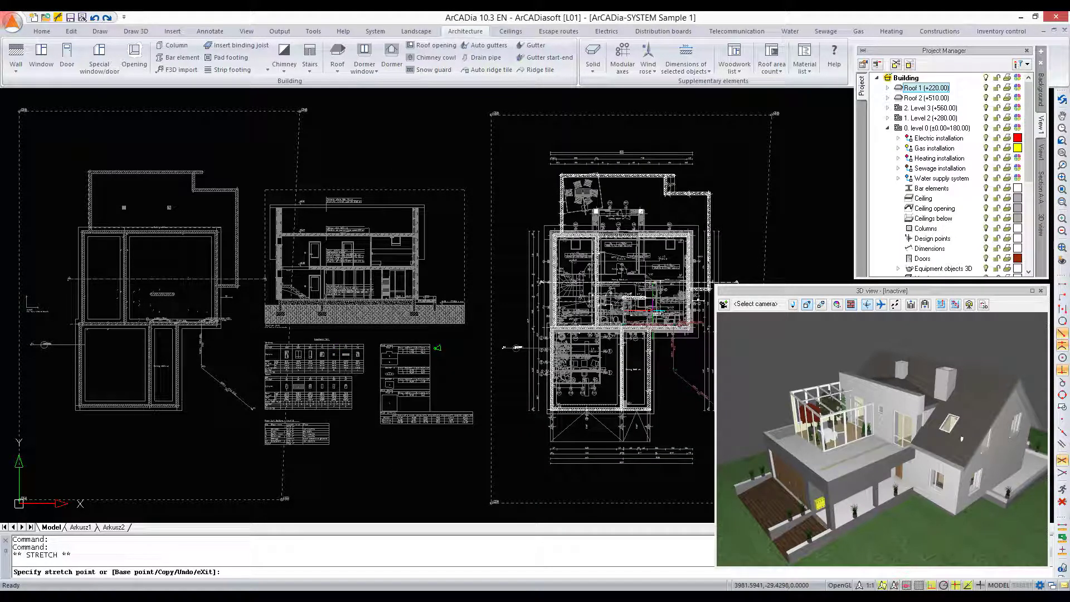
pyautogui.click(628, 311)
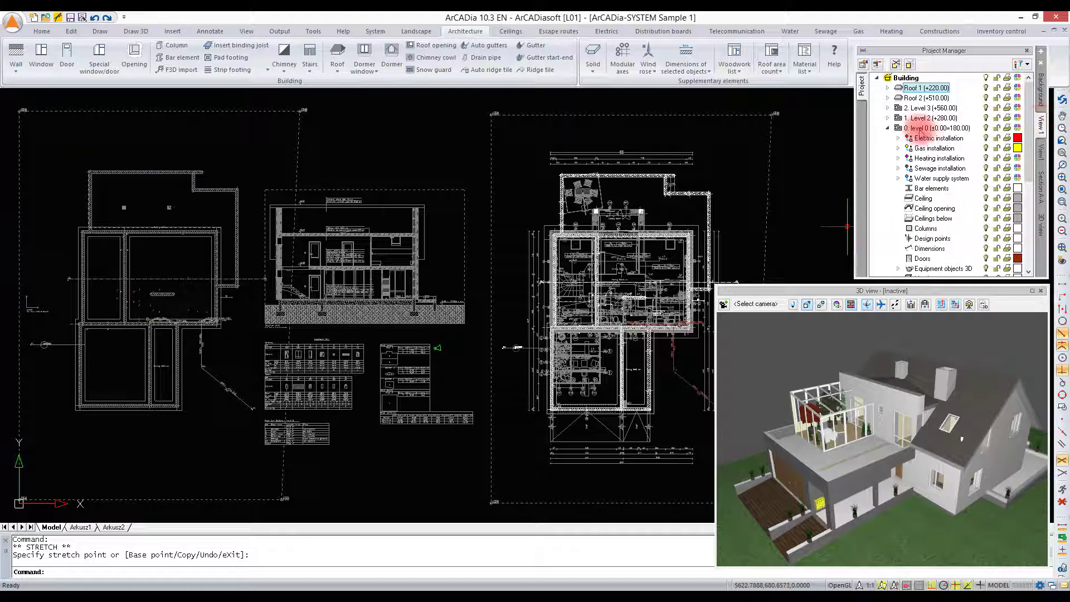
# Step: Make level 0 active in the new view, hide the whole building and turn only level 0 back on
pyautogui.click(894, 127)
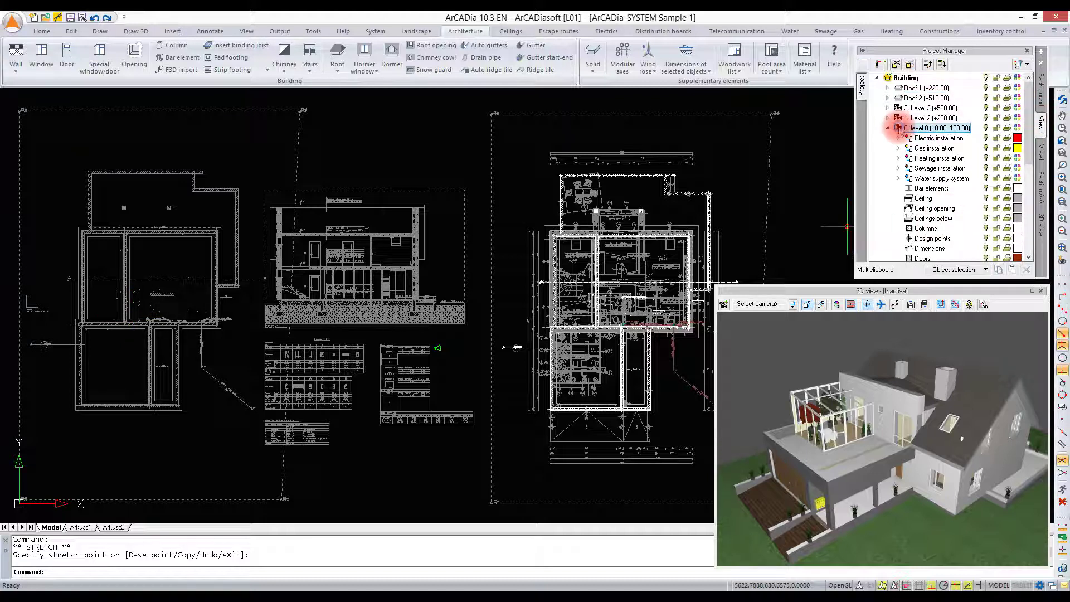
pyautogui.click(986, 79)
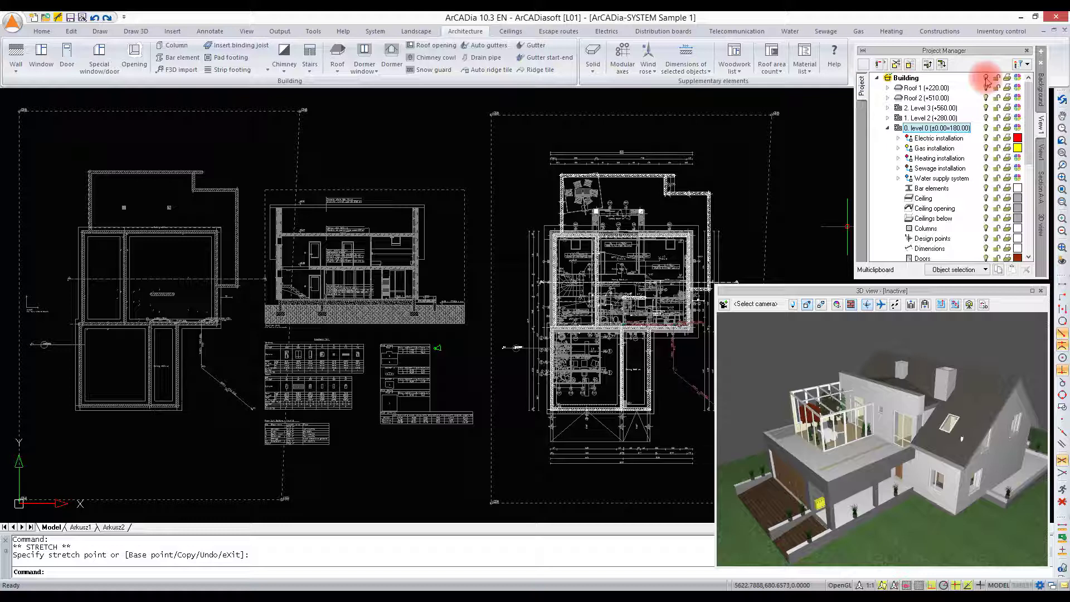
pyautogui.click(986, 79)
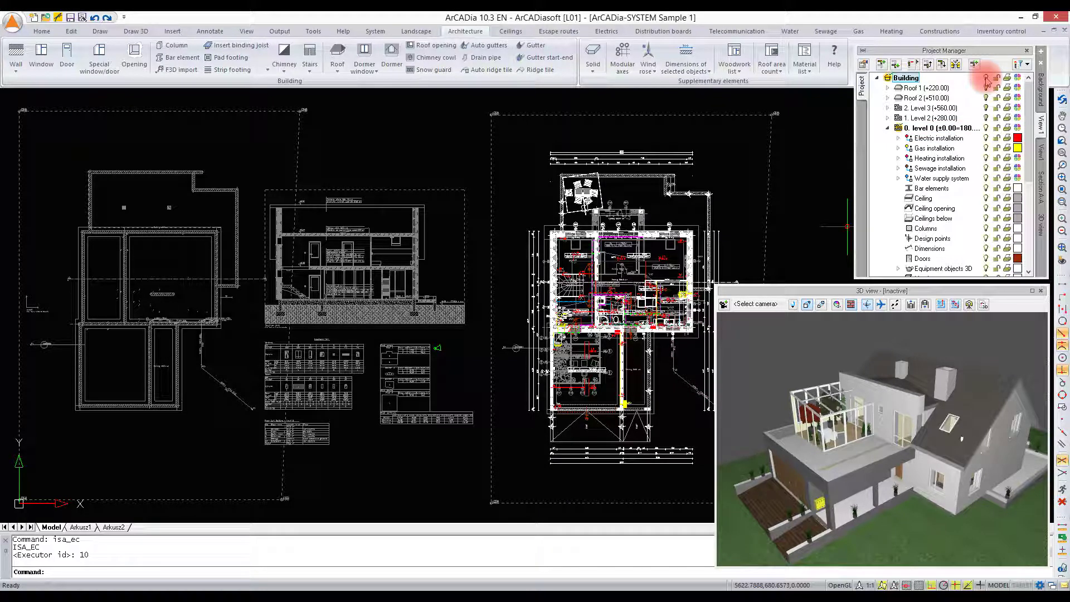
pyautogui.click(986, 128)
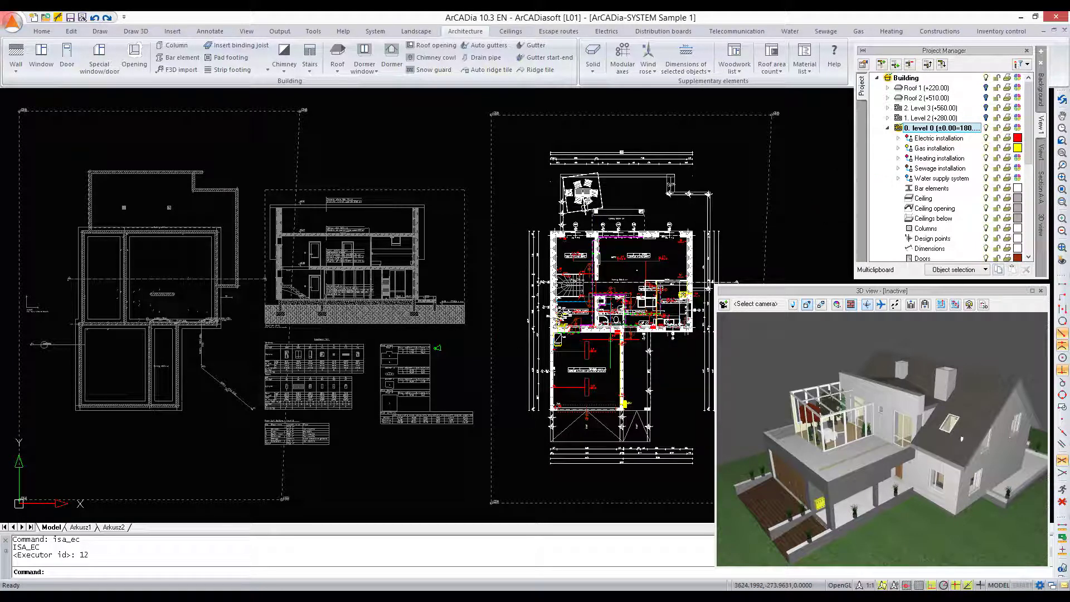
# Step: Examine the level 0 colour settings in the new view and compare them with those of View1
pyautogui.click(1008, 137)
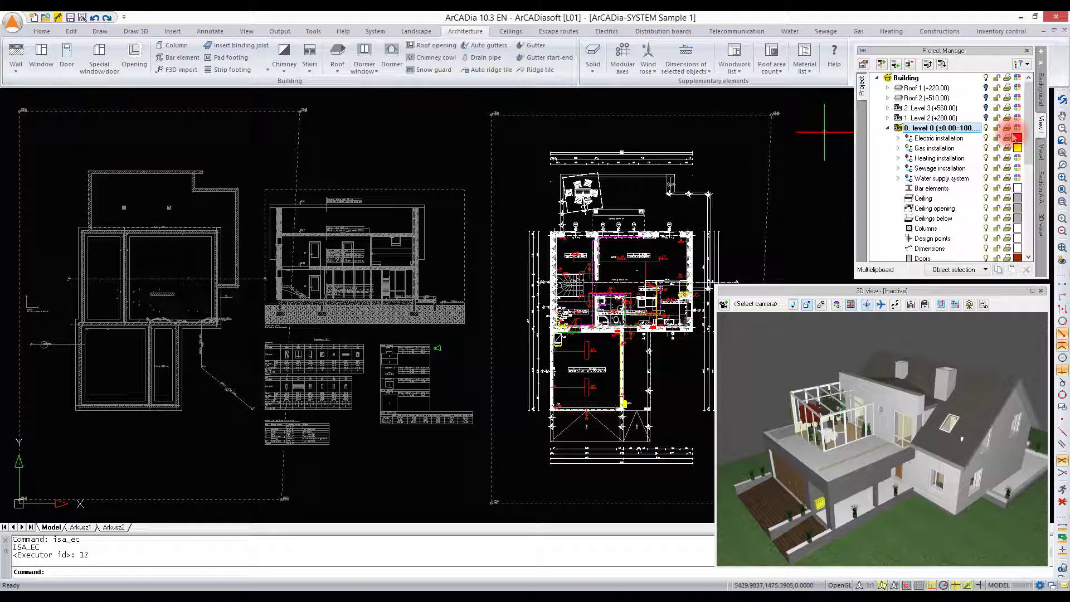
pyautogui.click(1017, 190)
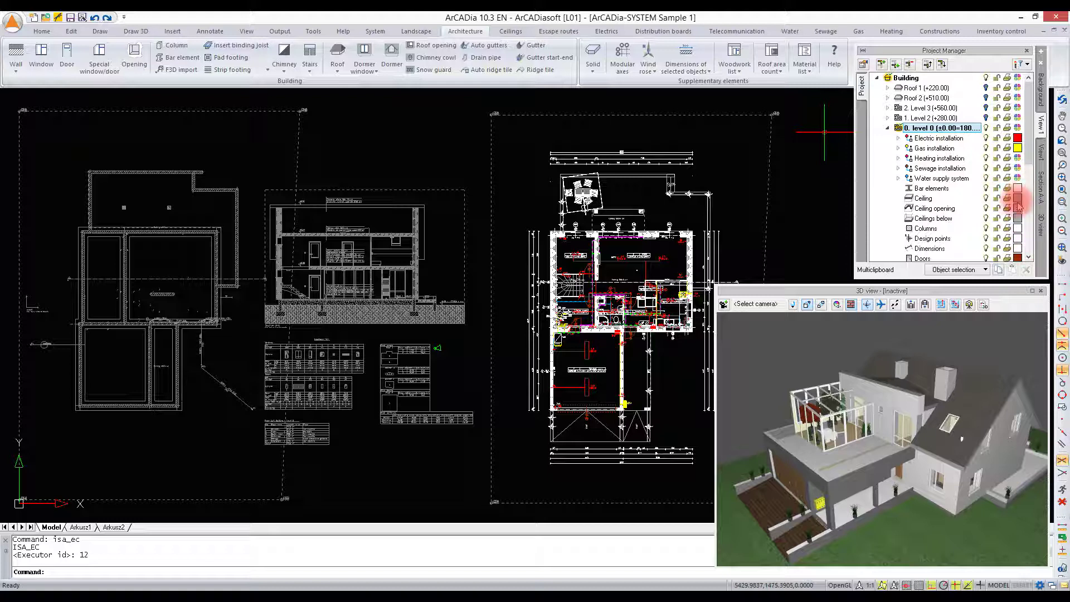
pyautogui.click(1041, 152)
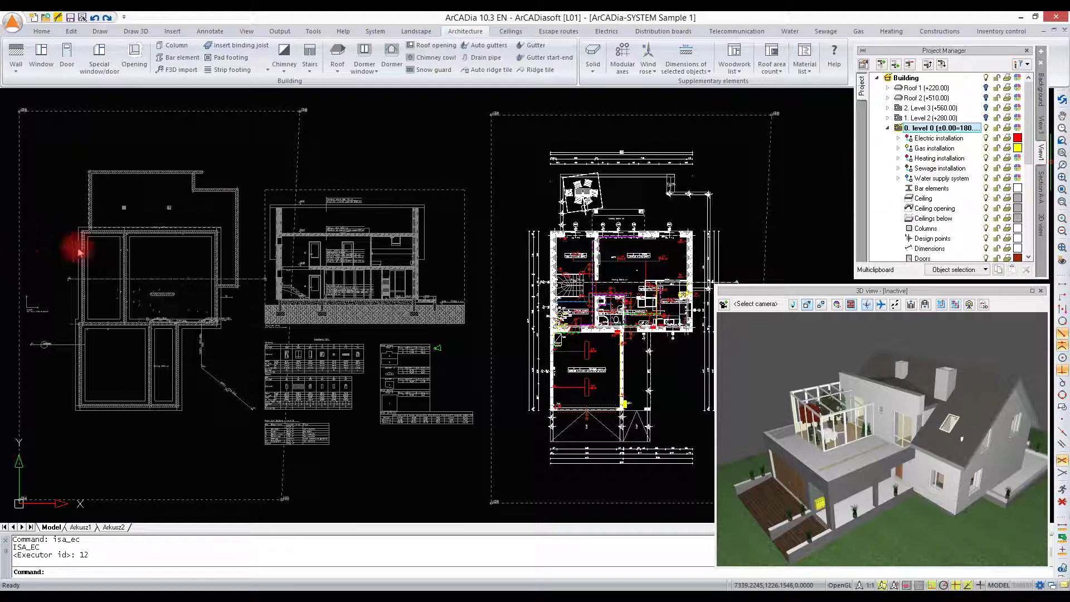
pyautogui.click(155, 304)
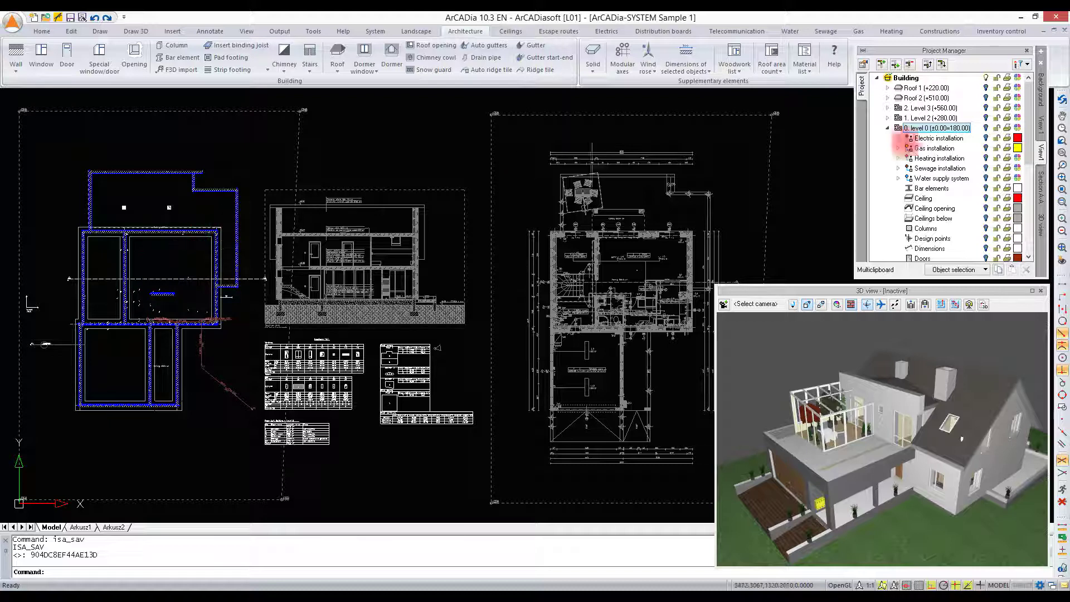
pyautogui.moveTo(1030, 118)
pyautogui.mouseDown()
pyautogui.moveTo(1032, 223)
pyautogui.moveTo(1025, 123)
pyautogui.mouseUp()
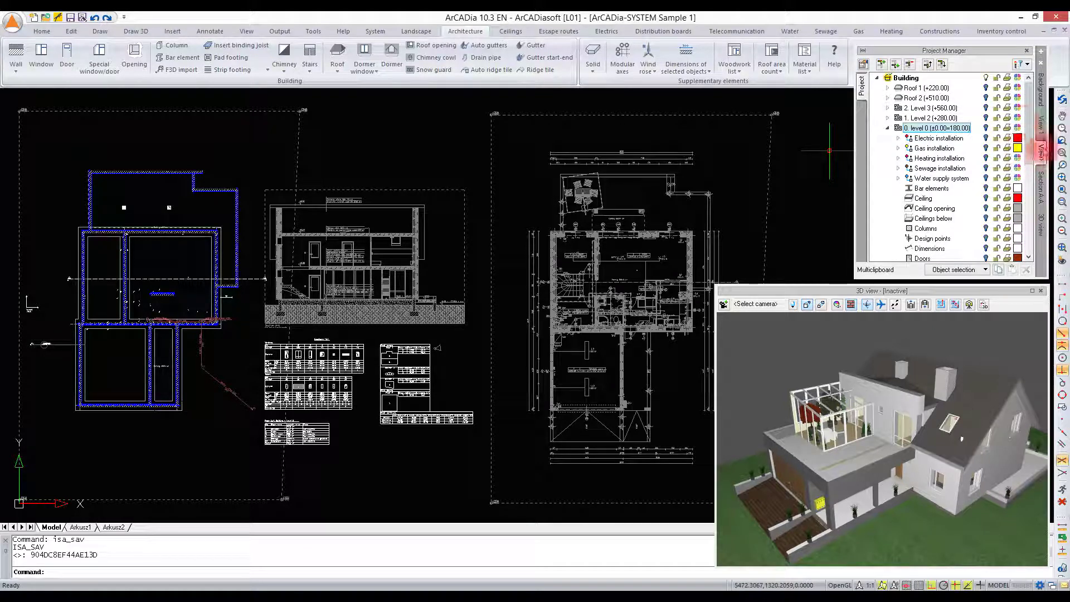
# Step: Open the object properties of View1 and review its name and update type options
pyautogui.rightClick(1040, 153)
pyautogui.click(1015, 157)
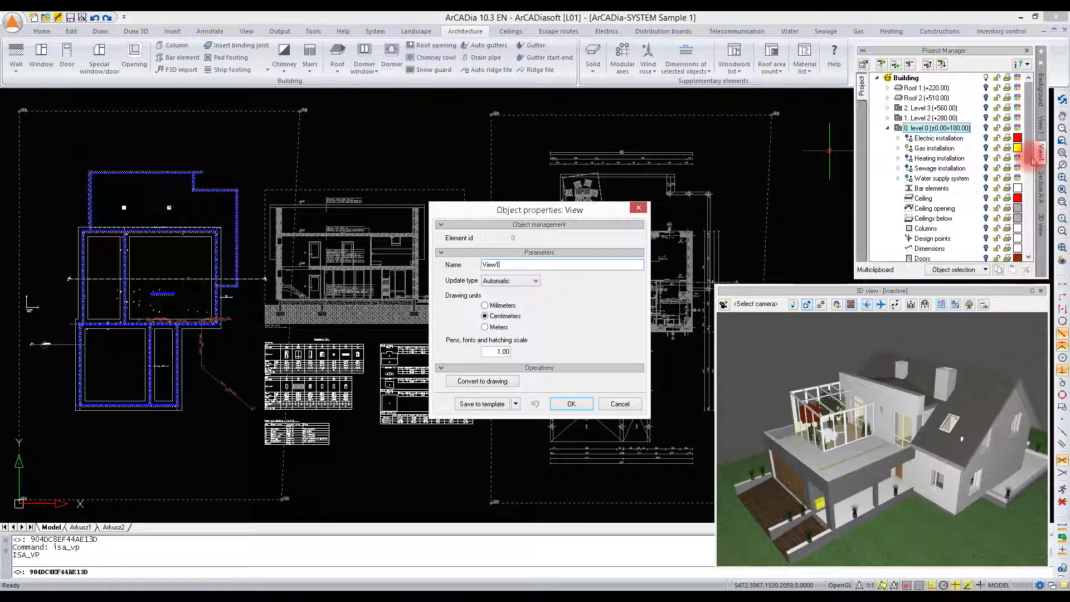
pyautogui.moveTo(529, 264); pyautogui.dragTo(450, 267)
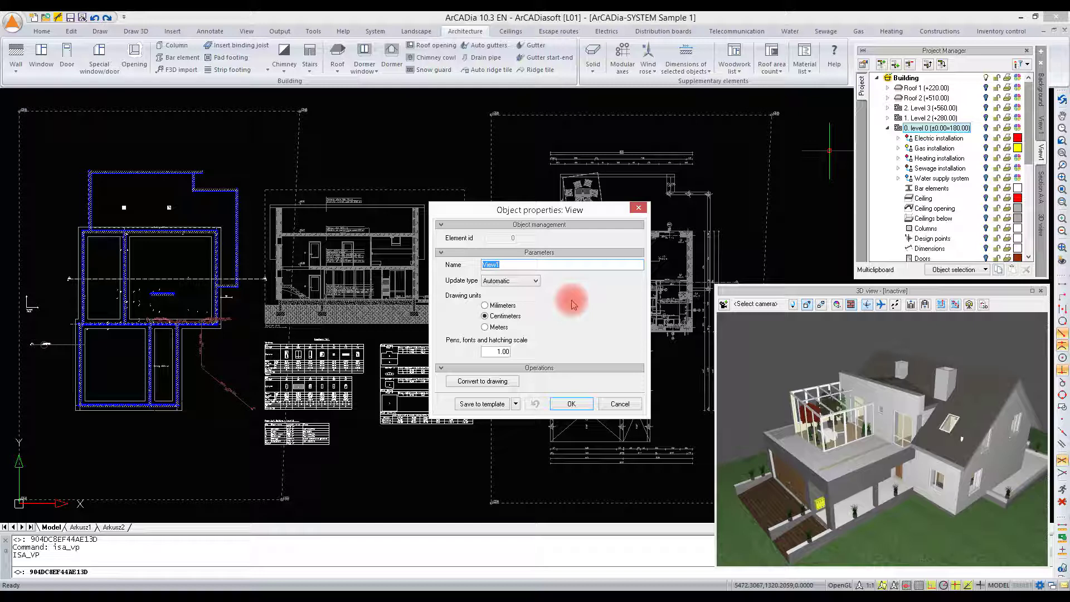
pyautogui.click(537, 282)
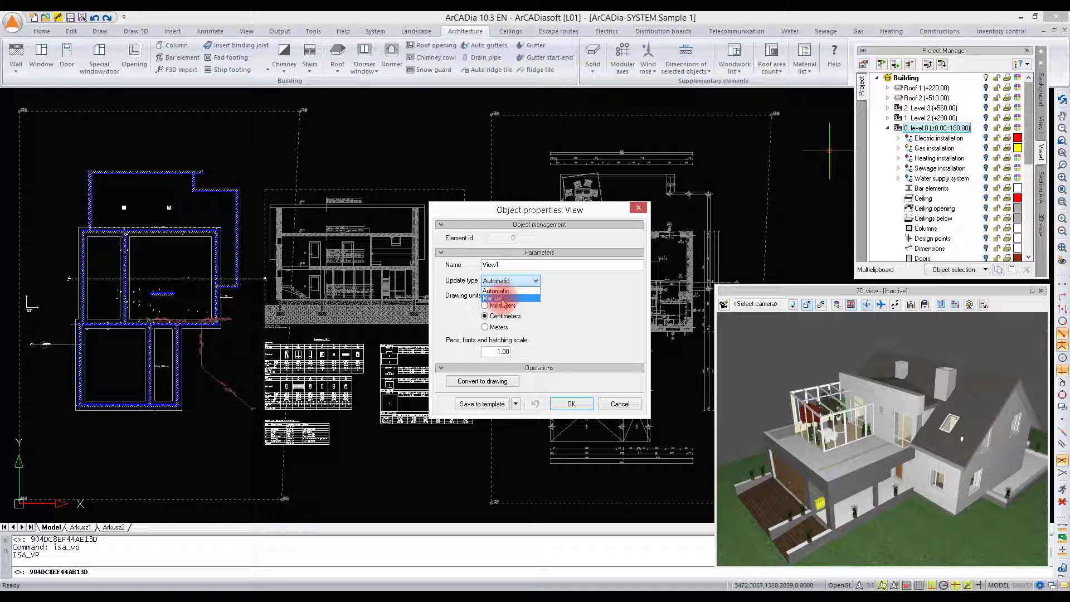
pyautogui.click(616, 293)
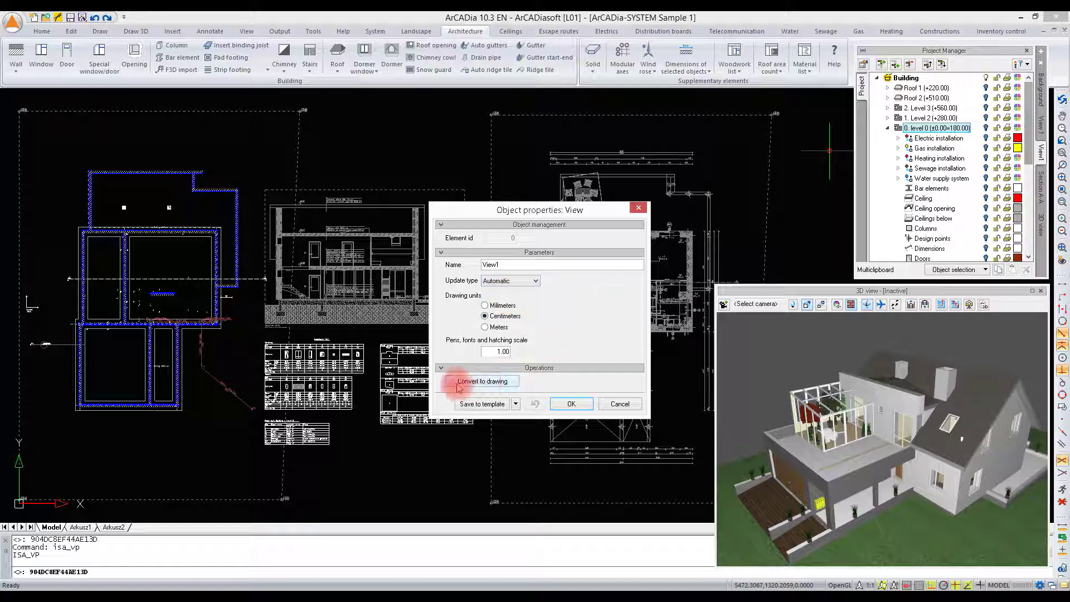